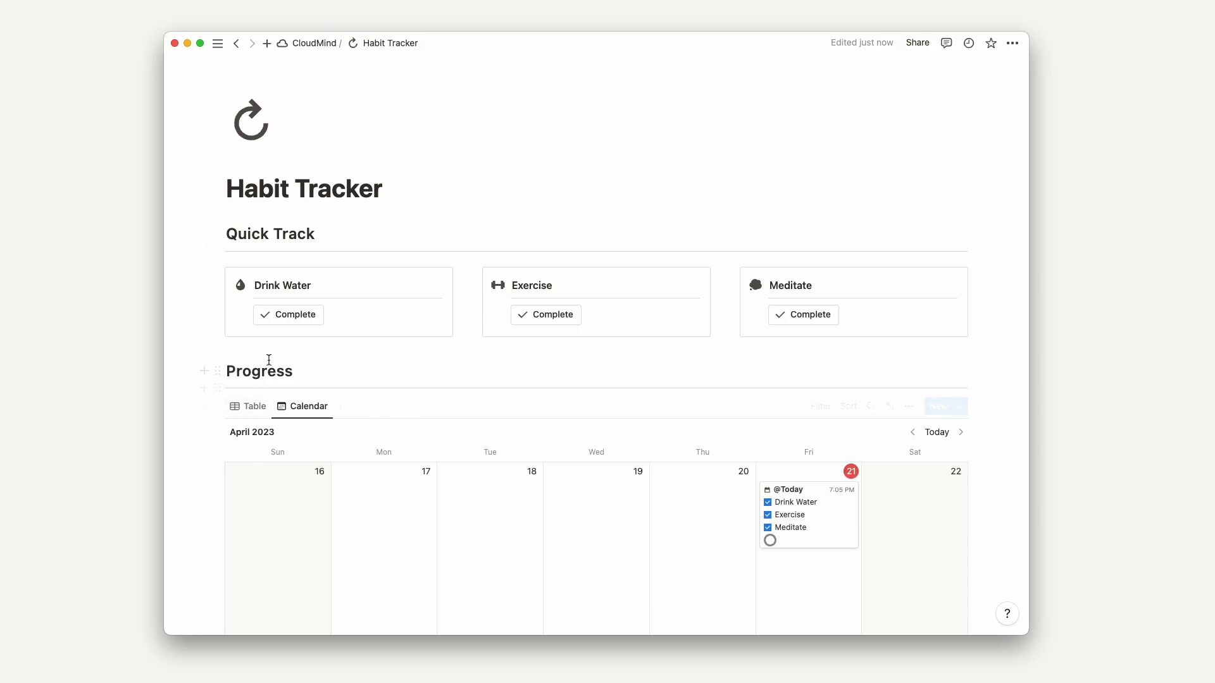
- Clear today's habit checkboxes in the Progress calendar and complete Drink Water, Exercise and Meditate again through Quick Track
scroll(380, 362, up, 1)
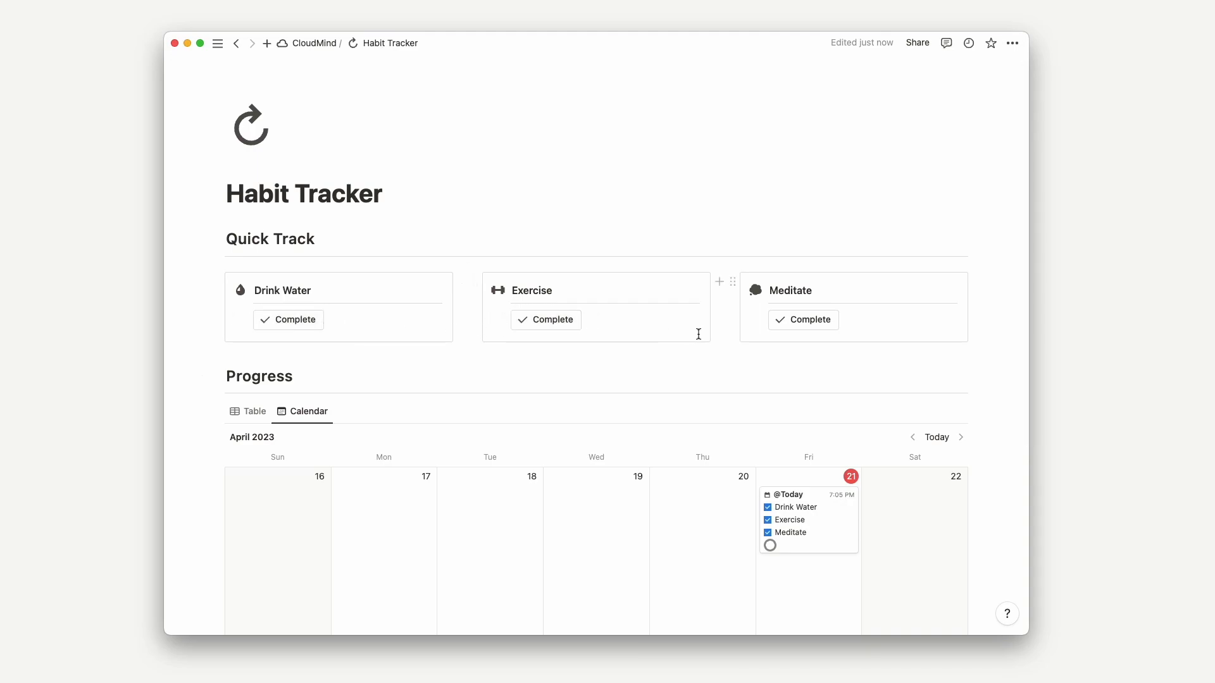
scroll(697, 336, down, 3)
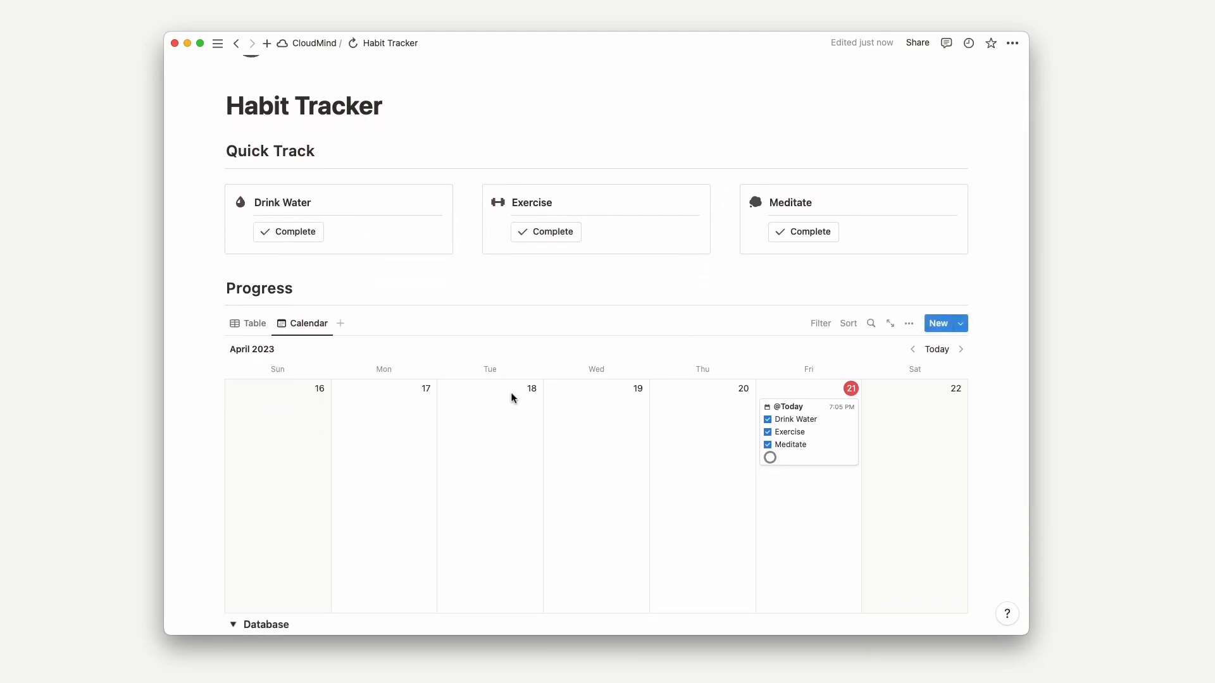
scroll(445, 422, down, 1)
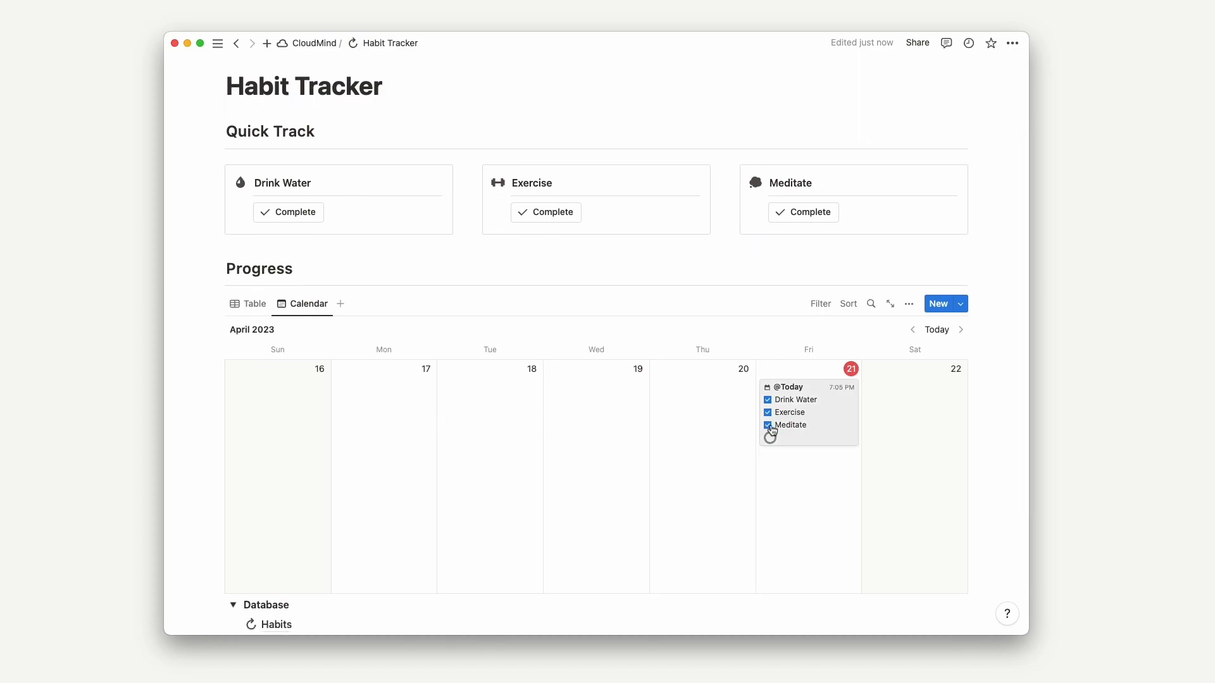
click(769, 412)
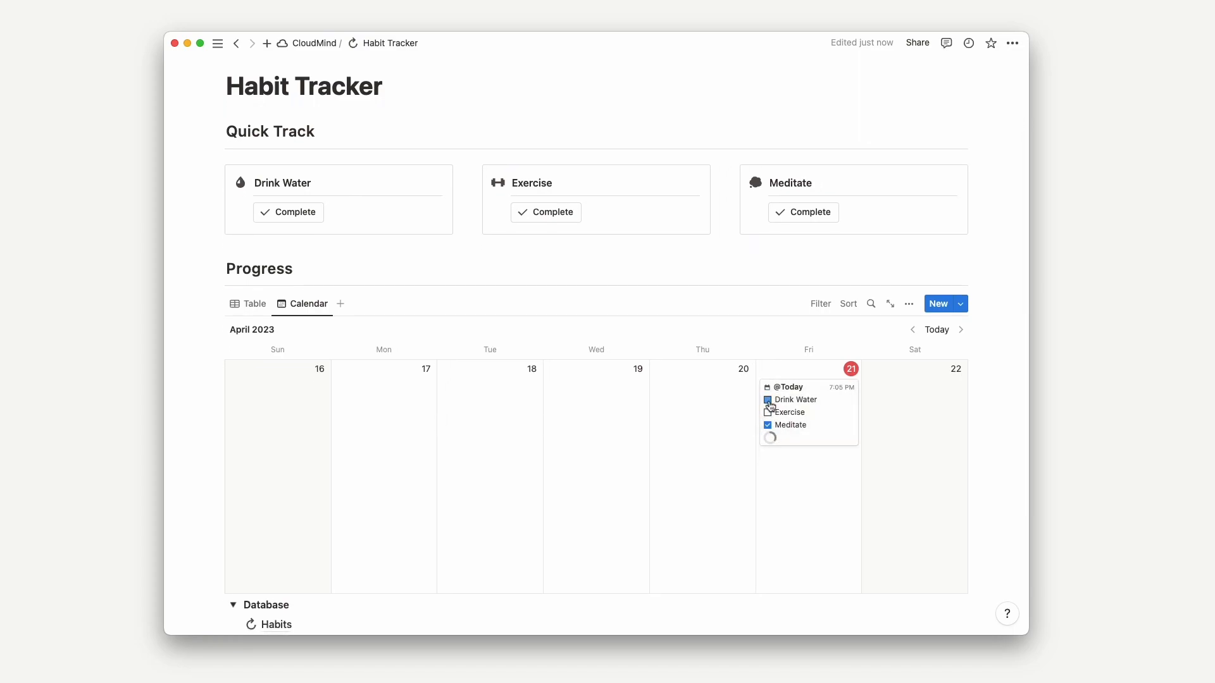
click(768, 400)
click(768, 400)
click(768, 425)
click(298, 213)
click(550, 217)
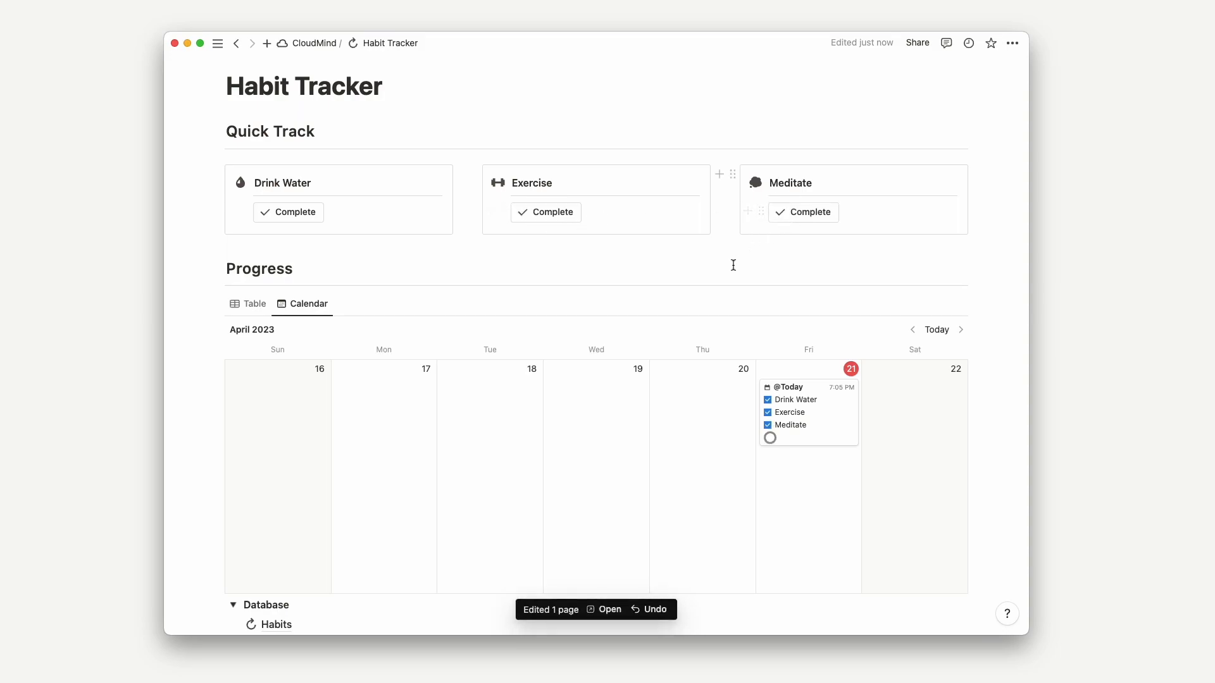
- Open today's entry from the Progress calendar, examine its habit properties and close it
click(822, 397)
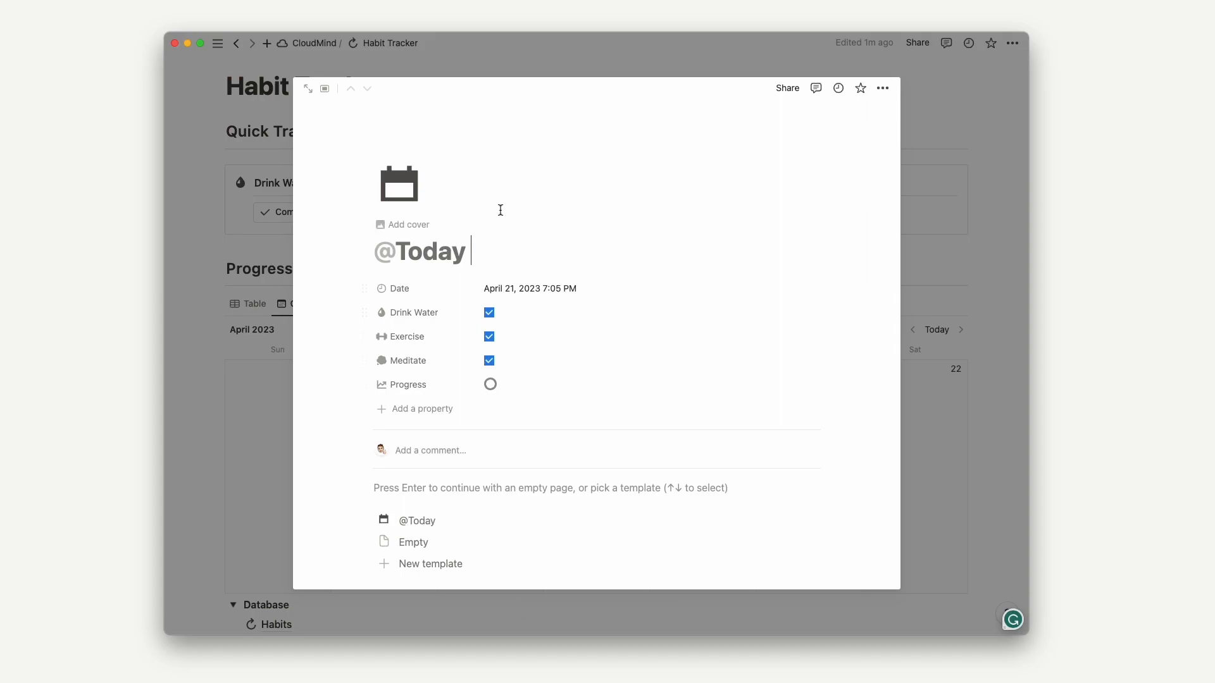
click(963, 260)
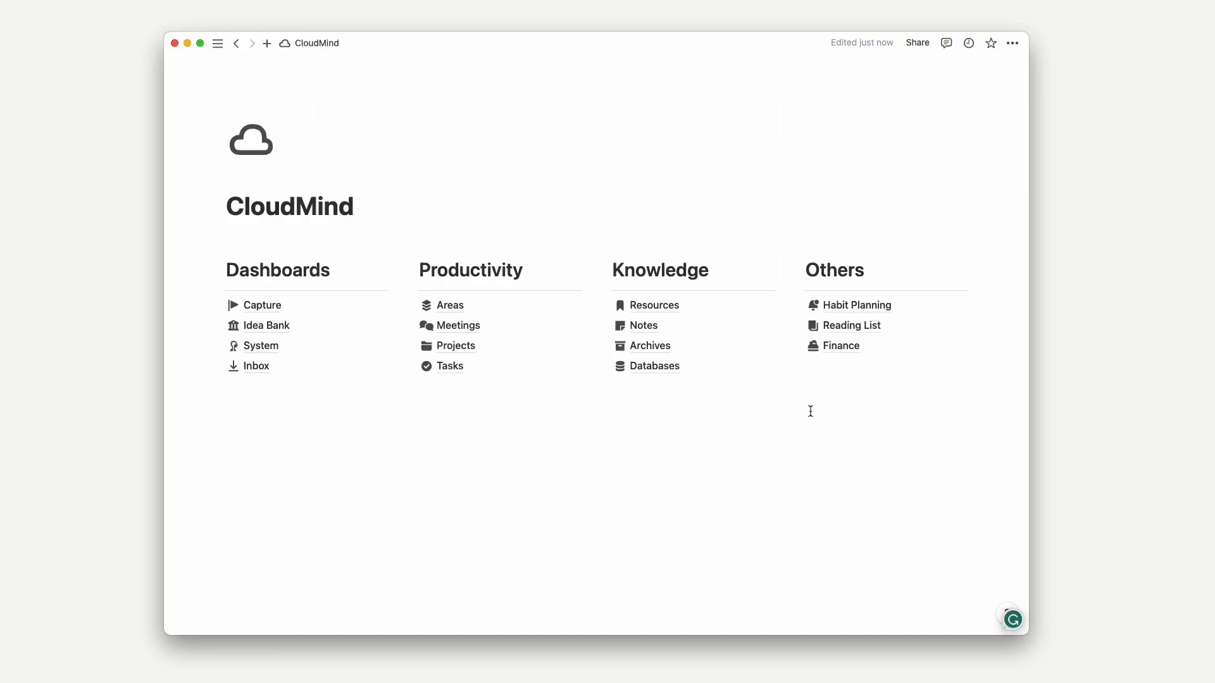
- Create a new sub-page titled Habit Tracker on the CloudMind page
text(/page)
key(Return)
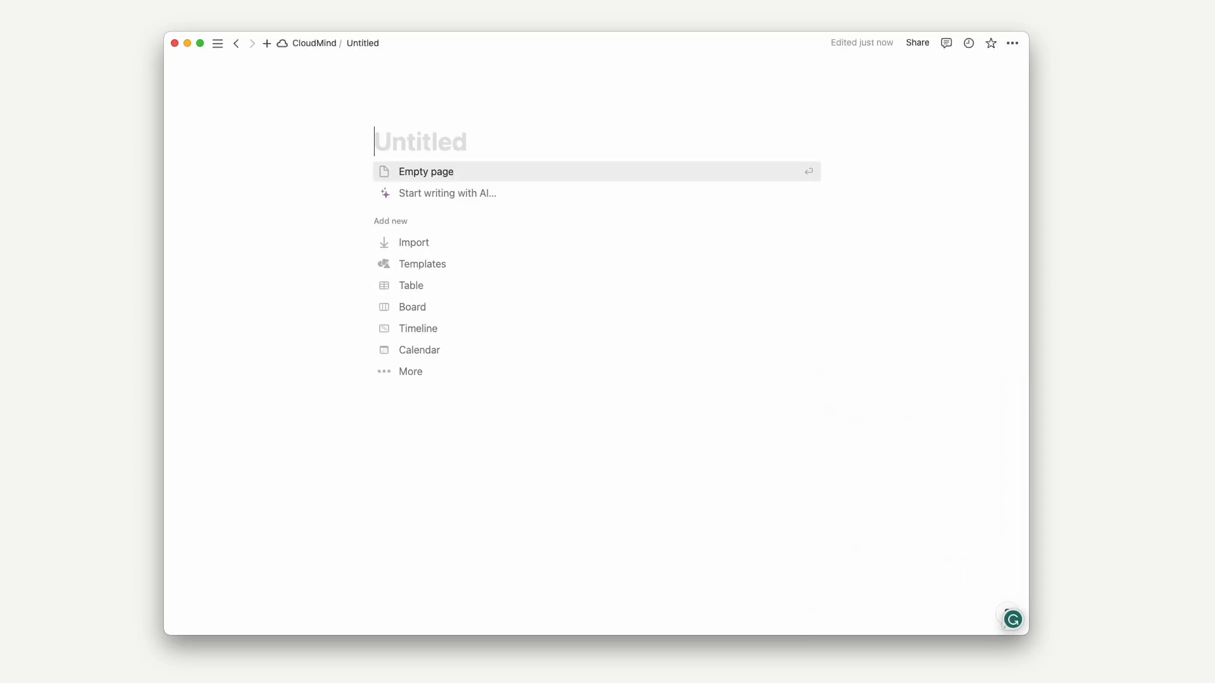
text(Habit Tracker)
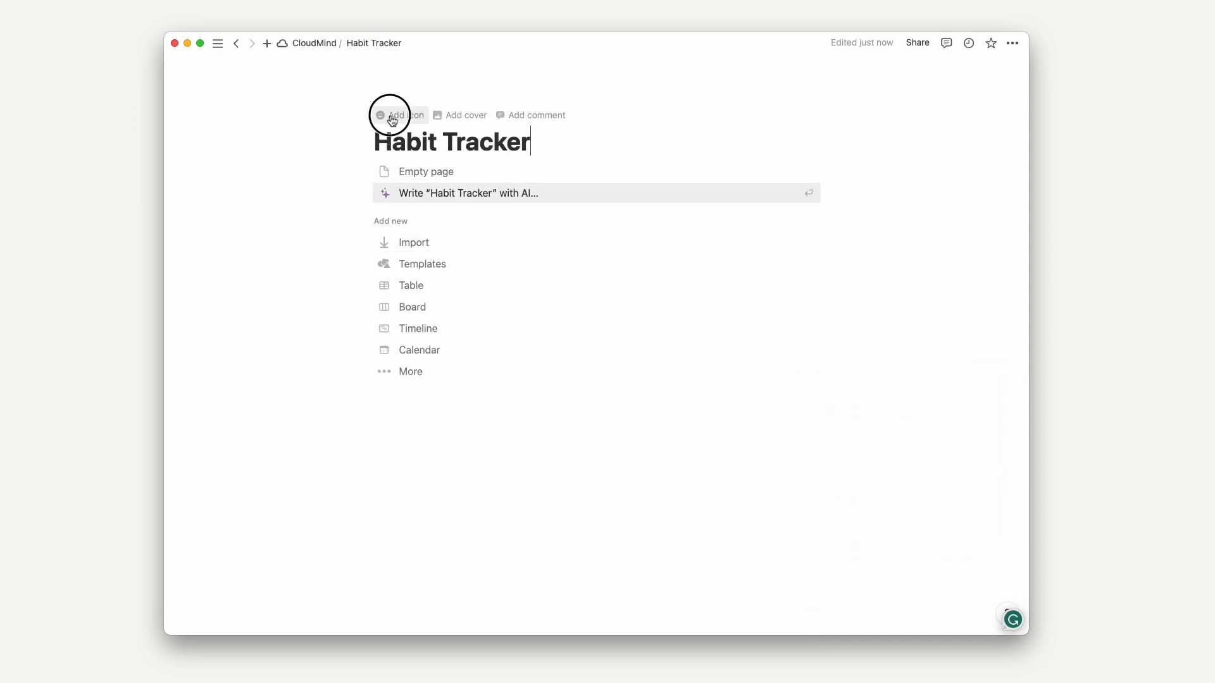
- Give the Habit Tracker page a clockwise circular arrow icon and set the page to full width
click(388, 116)
click(327, 182)
scroll(380, 348, down, 1)
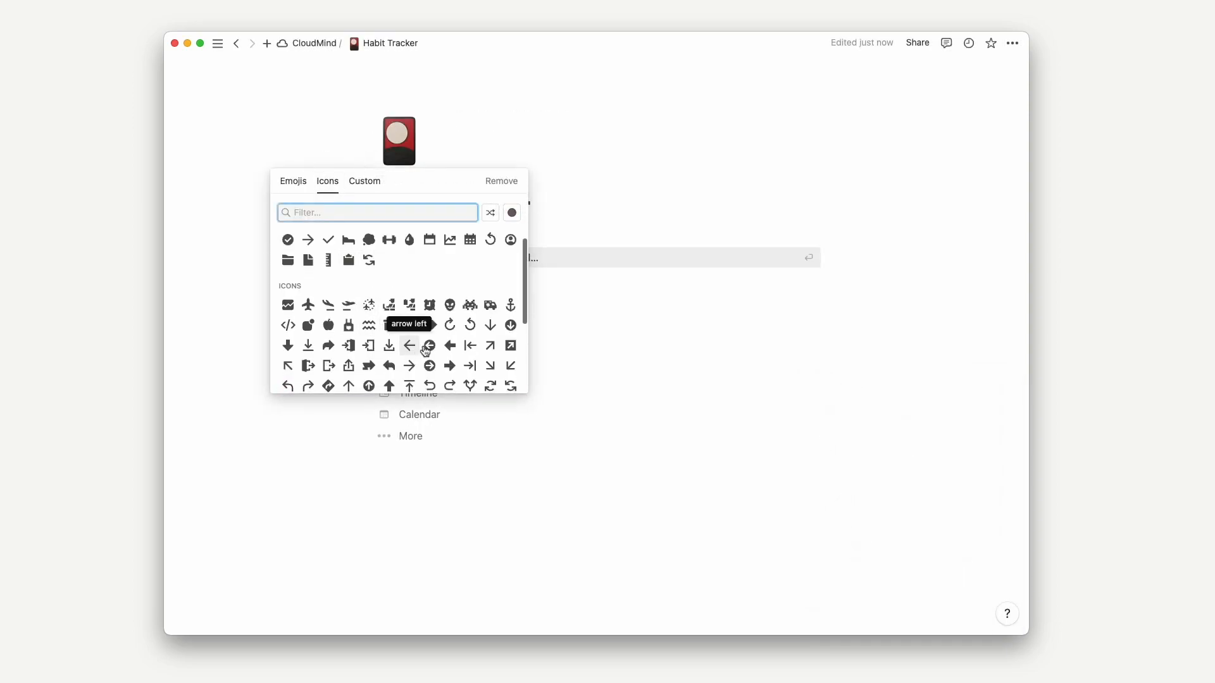
click(455, 330)
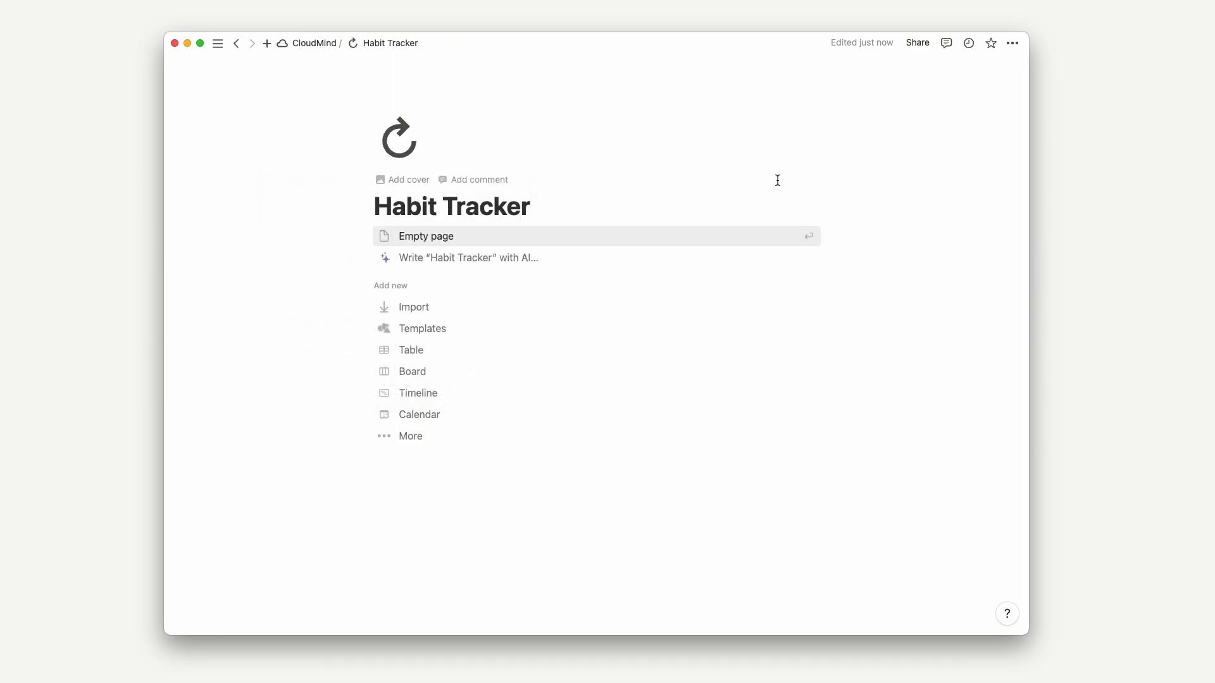
click(1012, 42)
click(1000, 151)
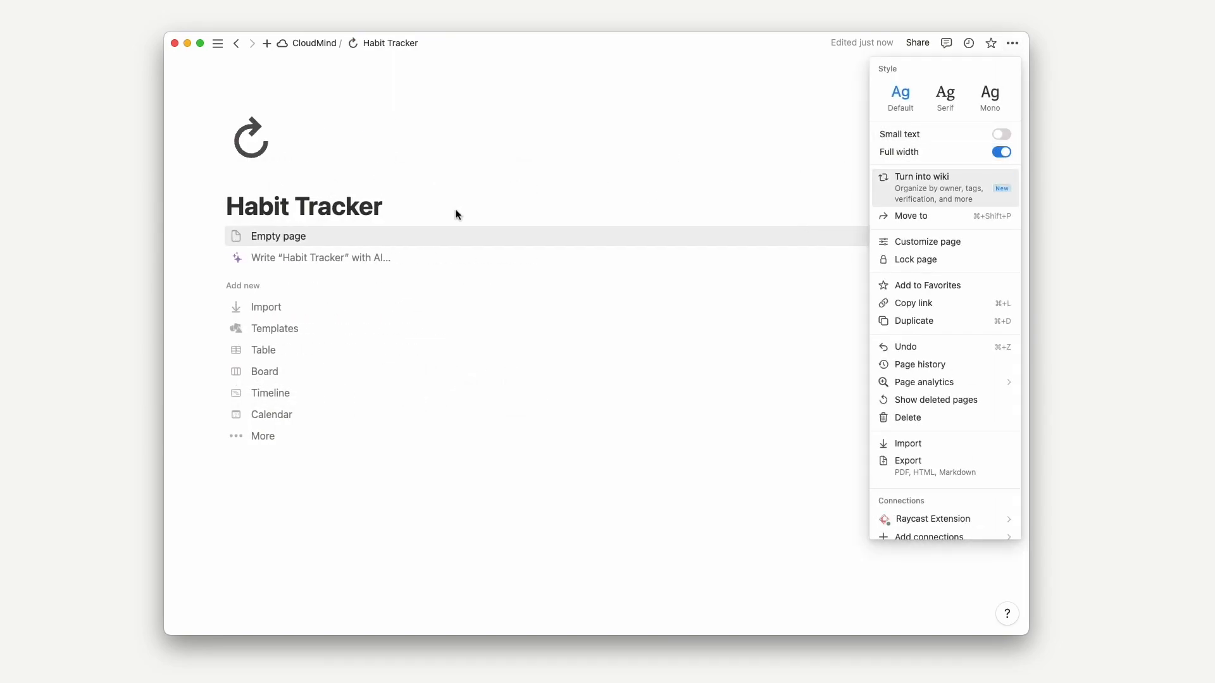
- Add a level-2 heading "Quick Track" at the start of the empty page with a divider below it
click(352, 239)
click(352, 239)
text(##)
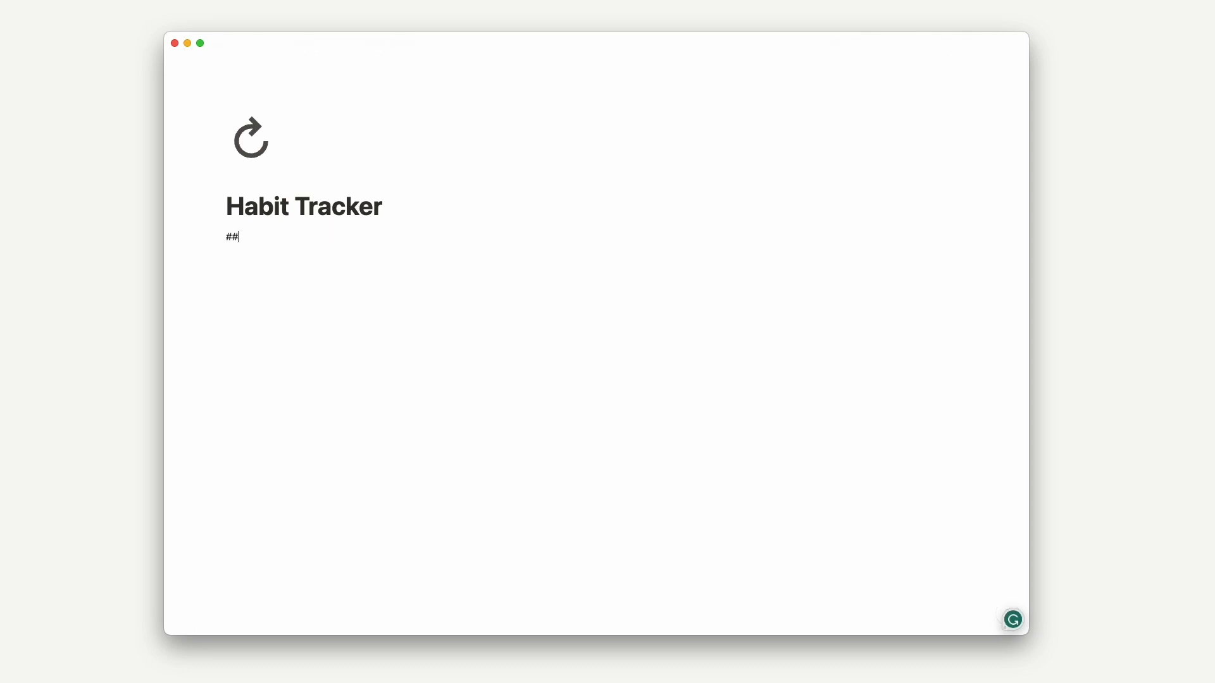
text( Quick Track)
key(Return)
text(---)
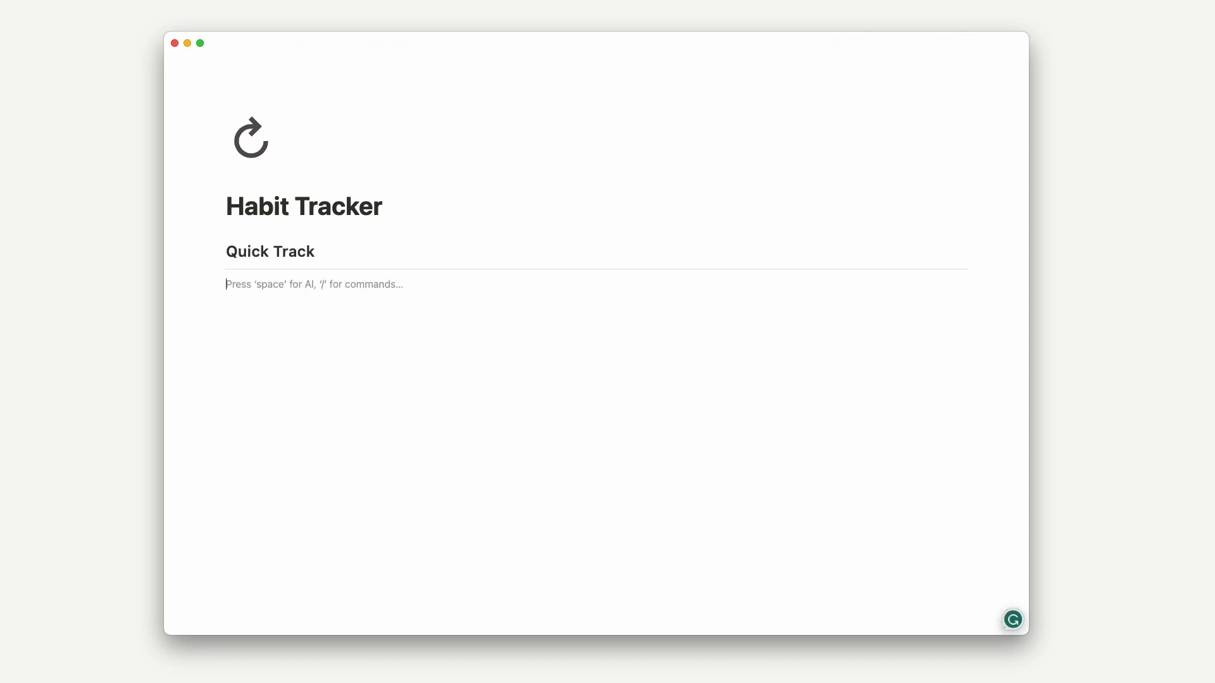
- Add a level-2 heading "Progress" under the Quick Track section with a divider below it
text(##)
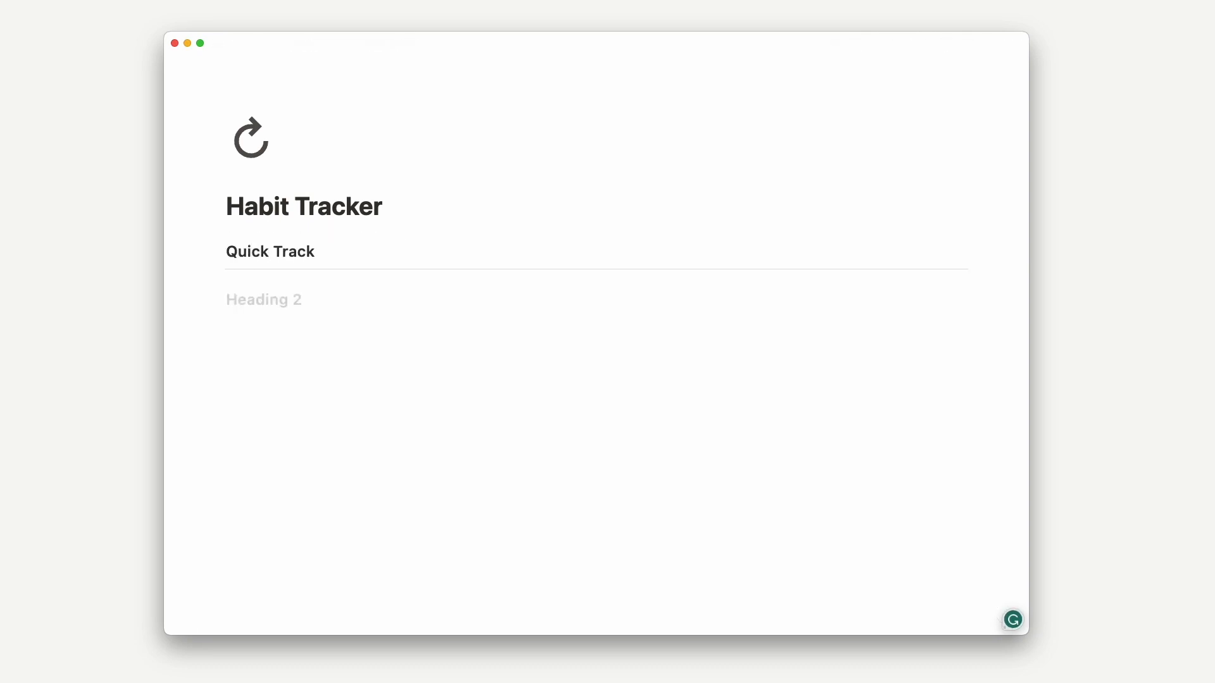
text( Progress-)
key(BackSpace)
key(Return)
text(---)
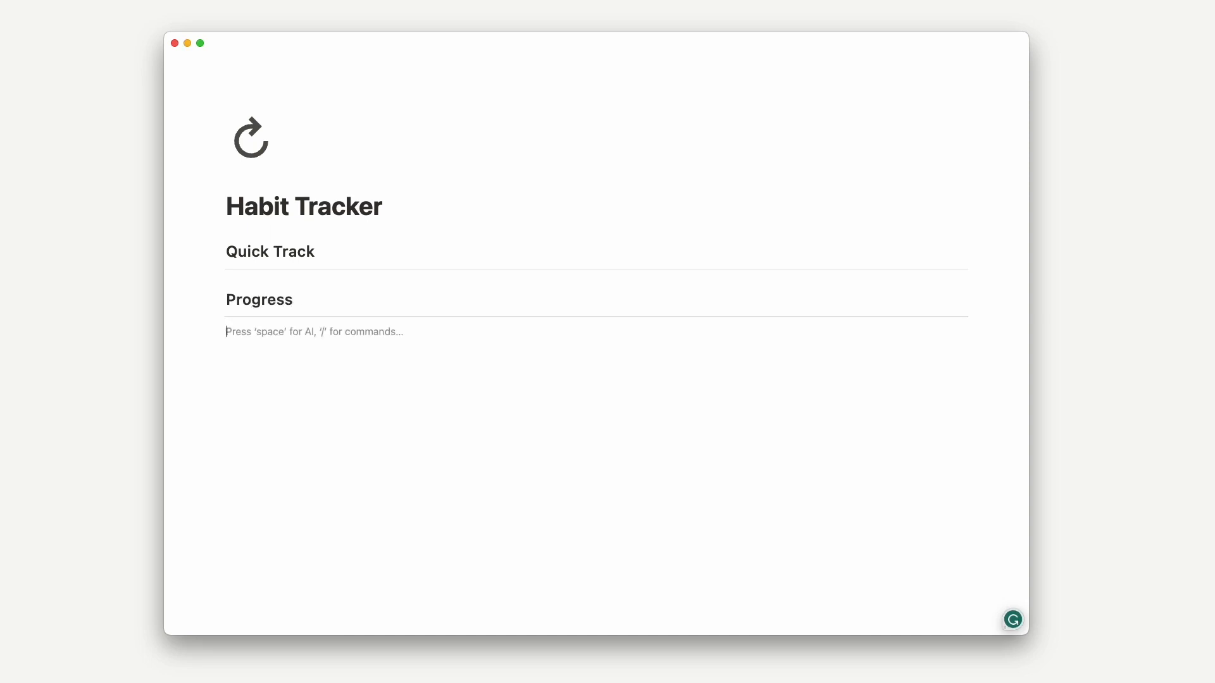
- Add a toggle list item labelled "Database" below the Progress divider and make its label bold
text(> Data)
text(base)
key(super+a)
key(super+b)
- Insert a full-page database inside the Database toggle and title it Habits
click(279, 352)
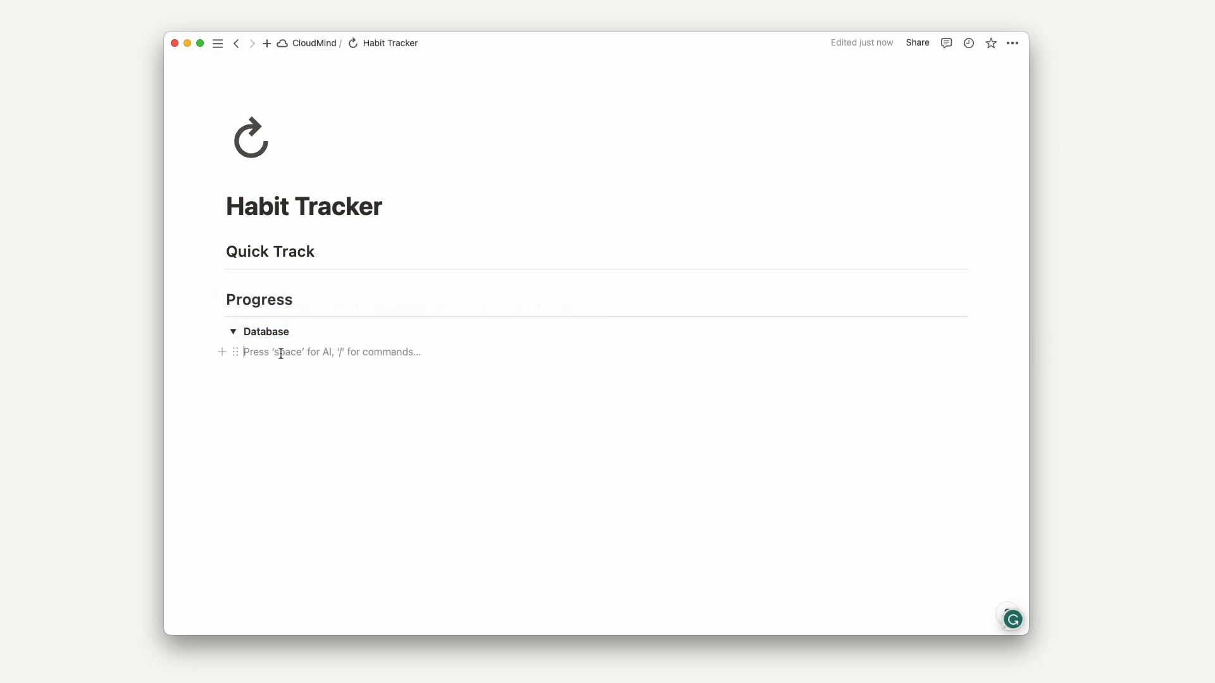
text(/data)
key(Down)
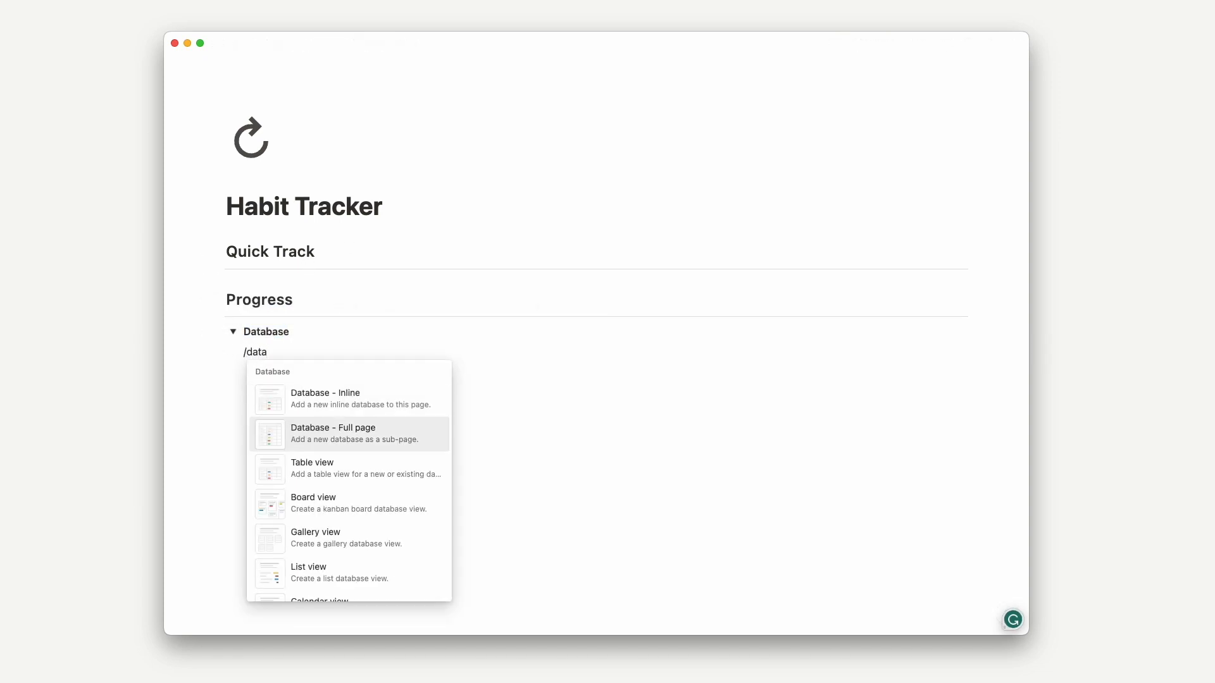
key(Return)
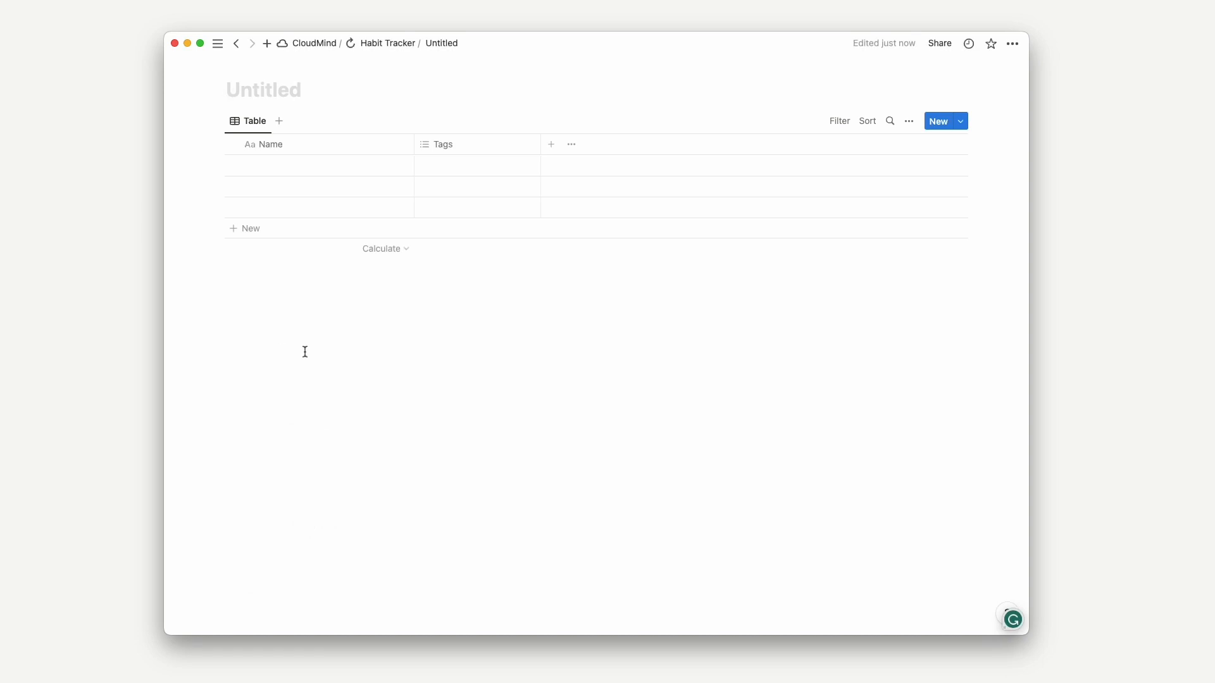
text(Habits)
- Give the Habits database a clockwise circular arrow icon
click(253, 65)
click(238, 90)
click(236, 126)
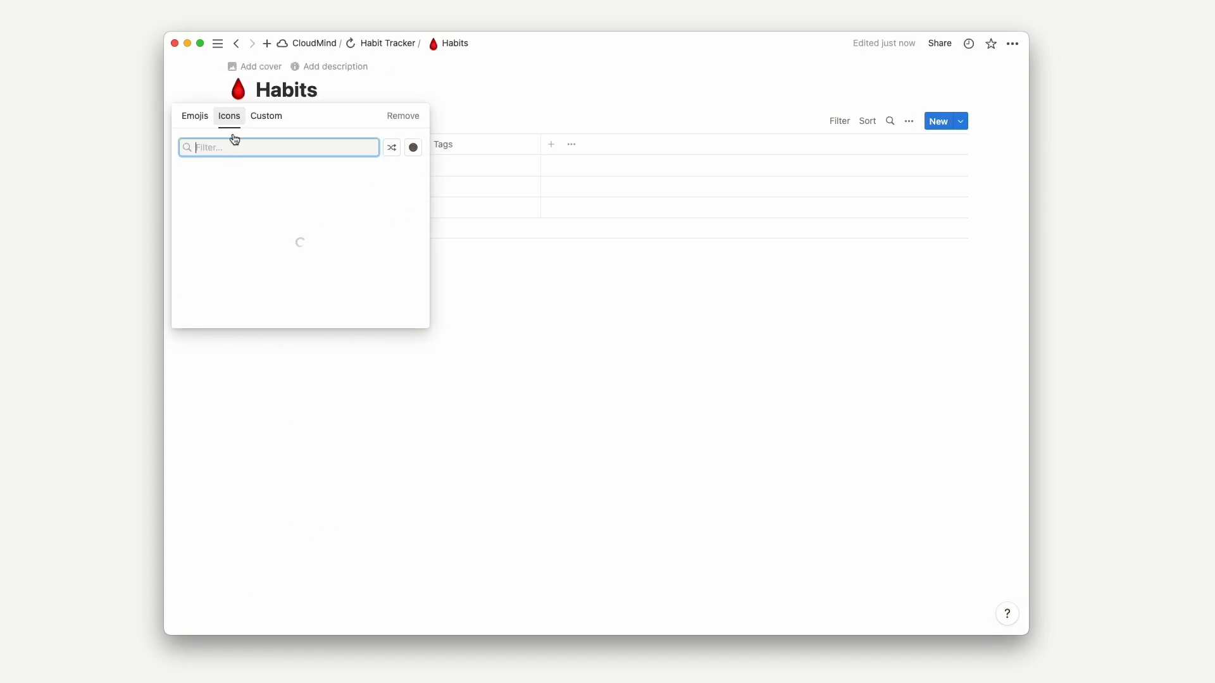
click(188, 193)
- Delete the Tags property and two of the blank rows from the Habits table
click(457, 144)
click(455, 314)
click(537, 336)
drag(302, 178, 272, 210)
key(Delete)
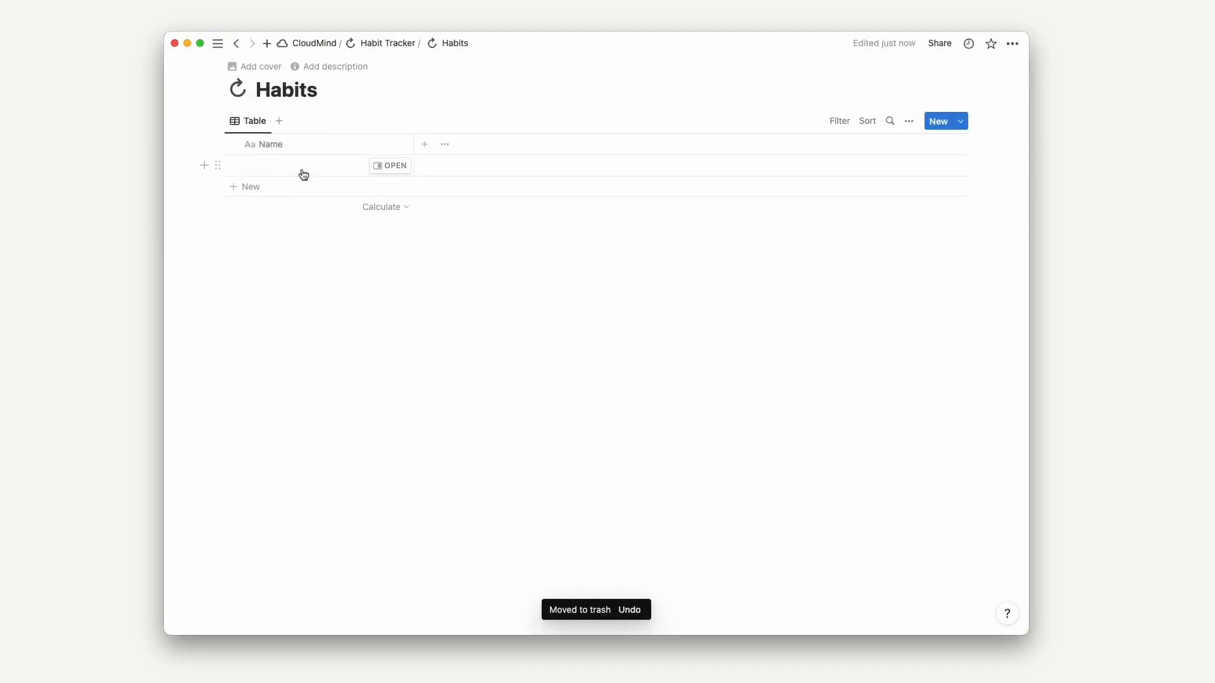
click(303, 174)
text(@tod)
key(Return)
key(Escape)
drag(413, 167, 345, 152)
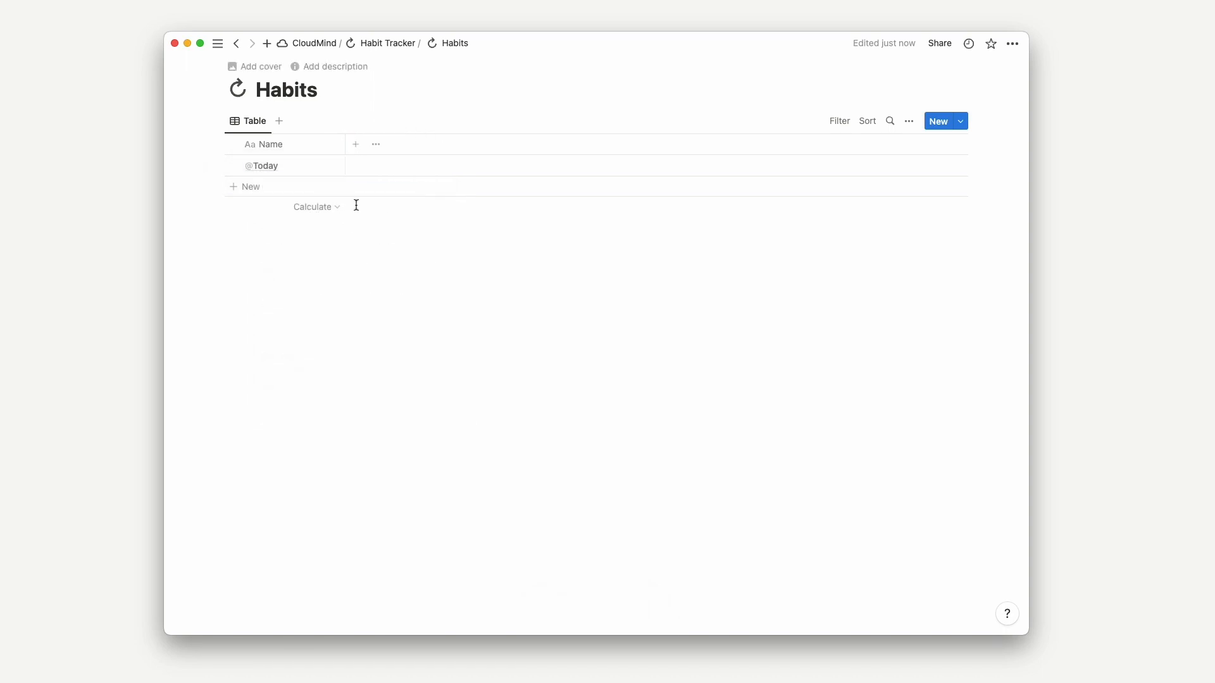
- Add a Created time property to the Habits table and name it Date
click(356, 144)
text(cr)
click(854, 221)
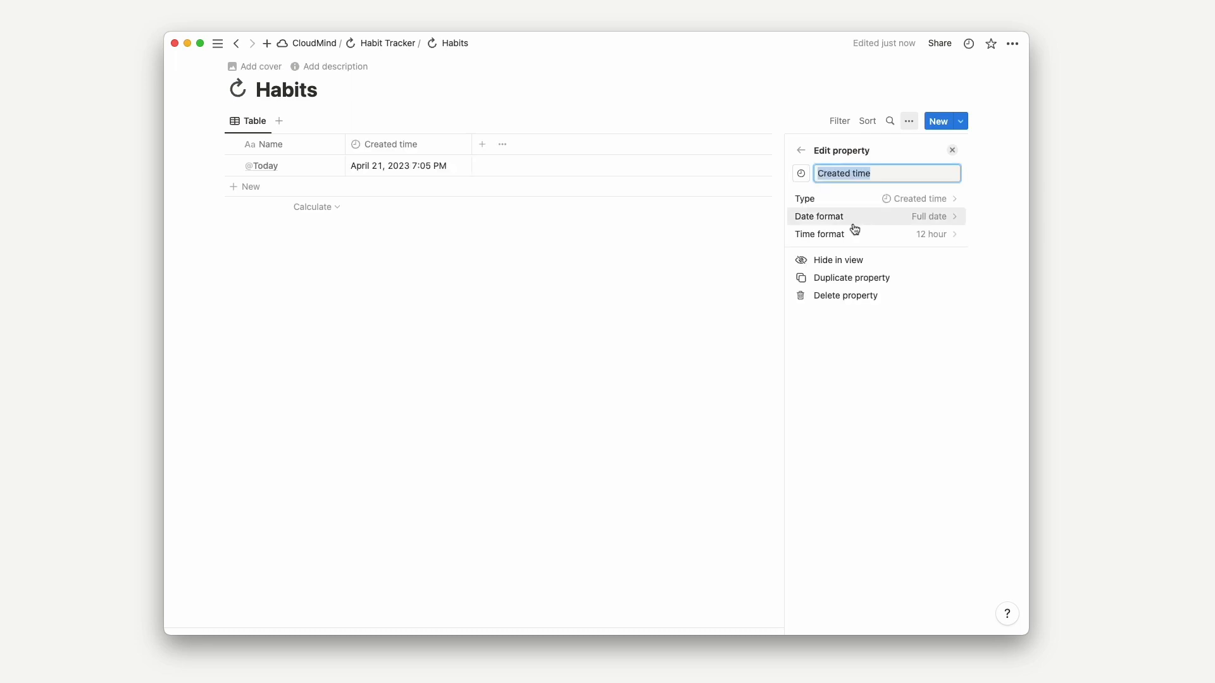
text(Date)
click(502, 267)
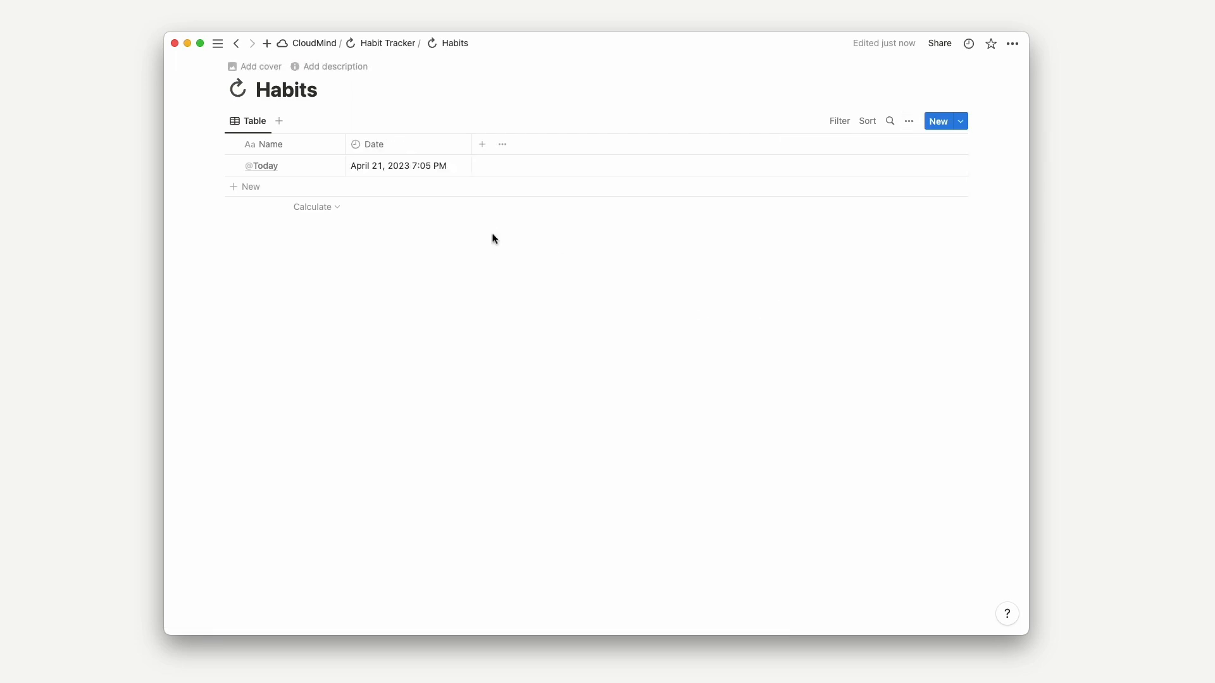
- Add a Checkbox property named Drink Water to the Habits table
click(482, 146)
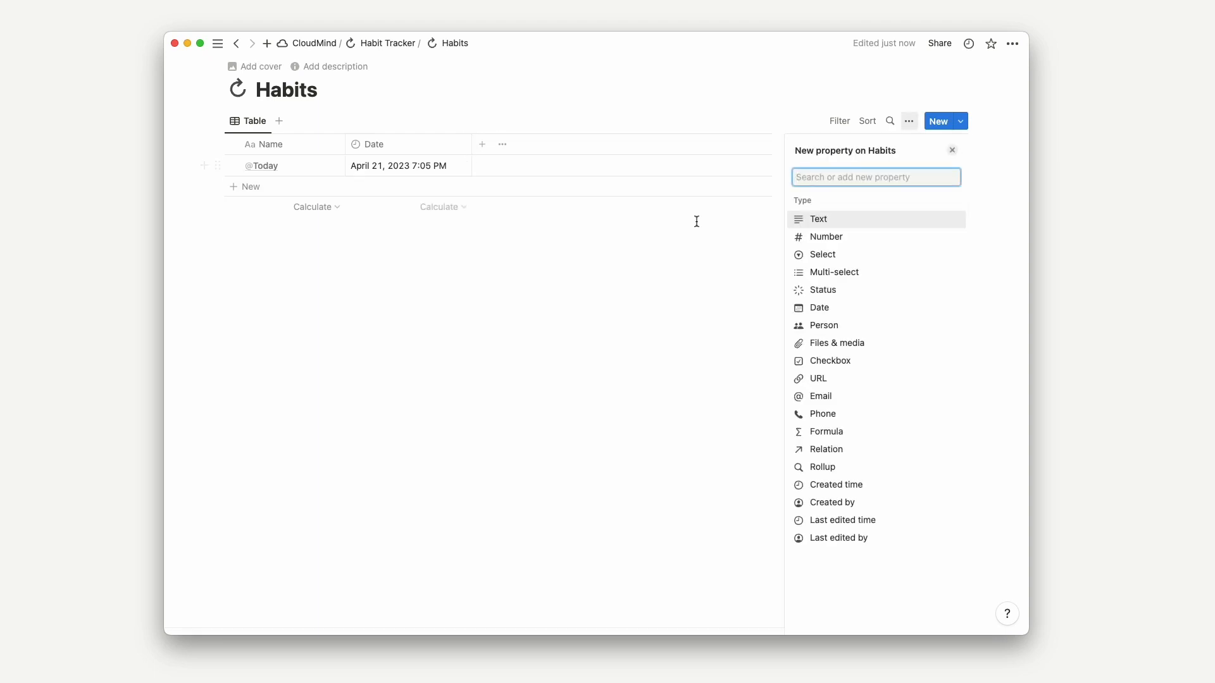
click(838, 361)
text(Drink Water)
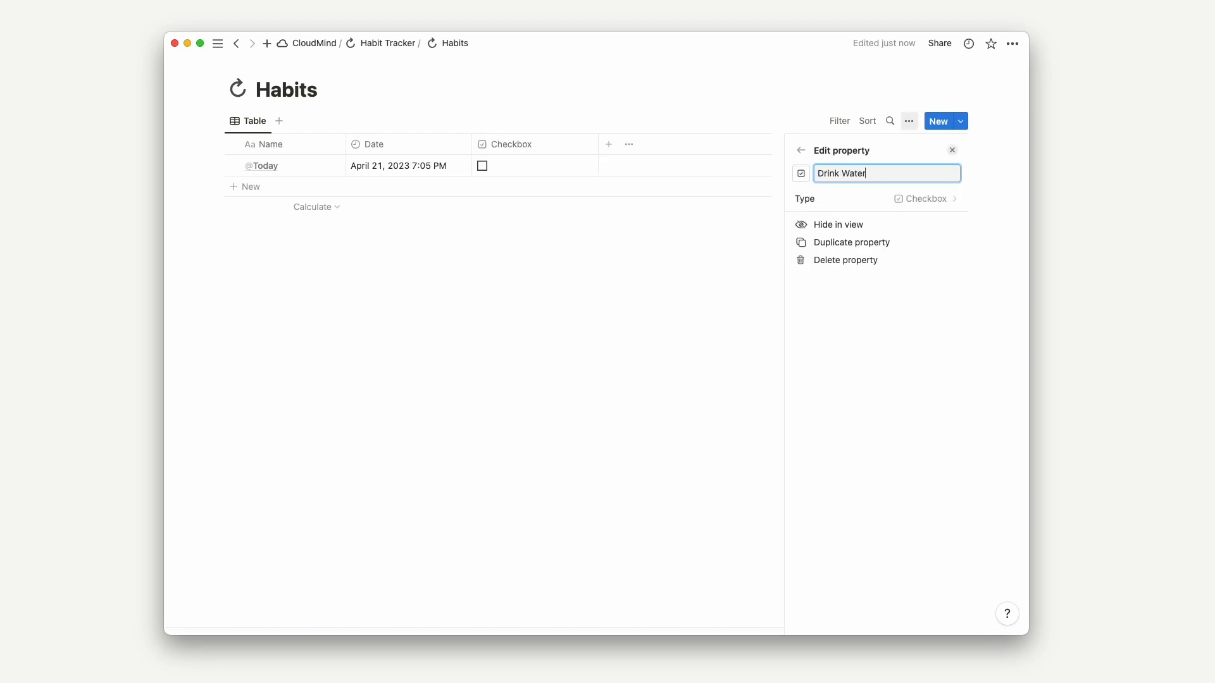
click(576, 327)
- Add two more Checkbox properties to the Habits table, named Exercise and Meditate
click(609, 144)
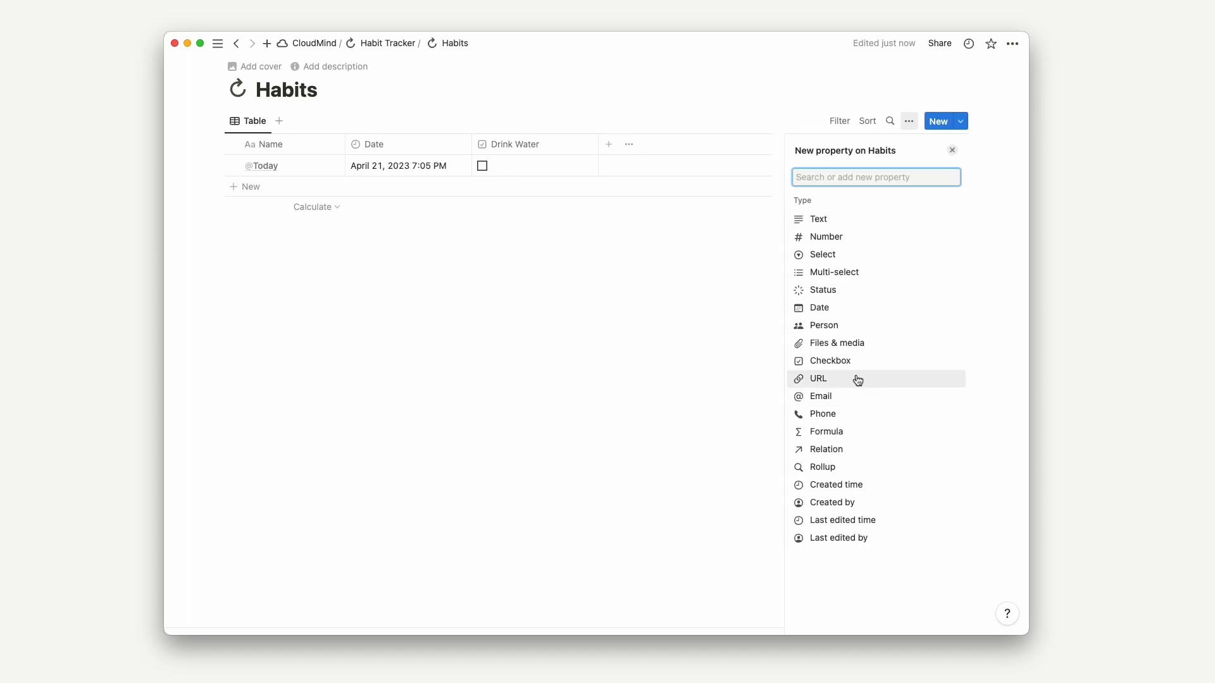
click(849, 360)
text(Exercise)
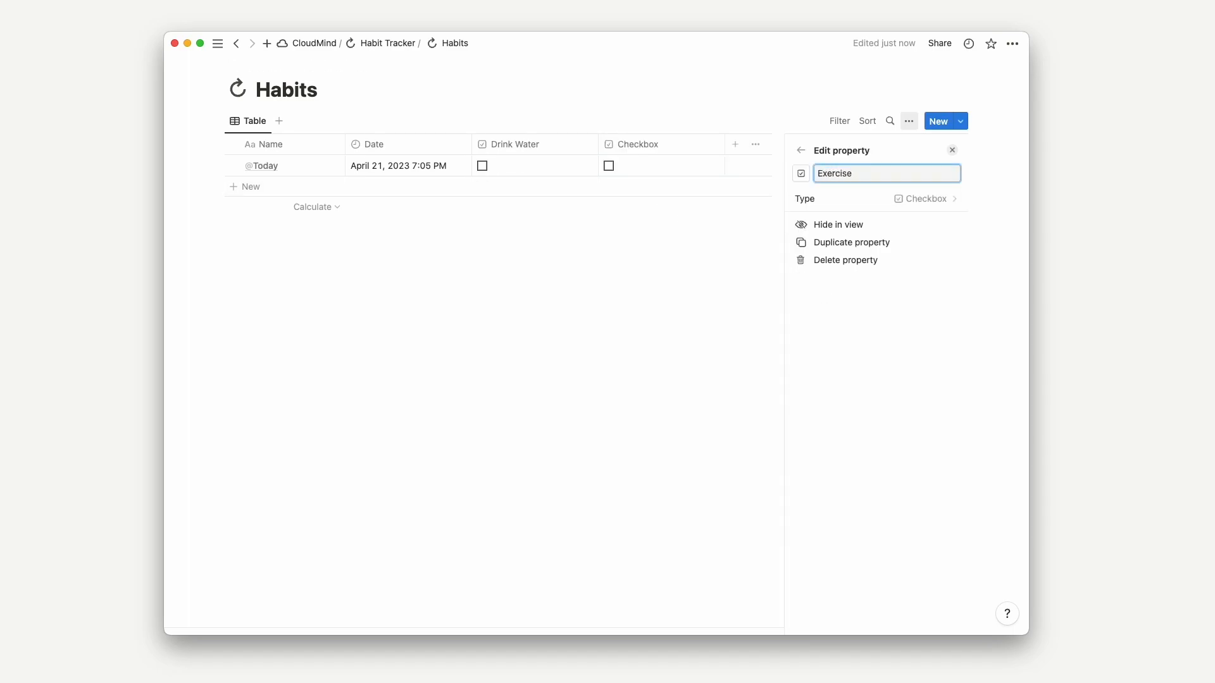
click(734, 144)
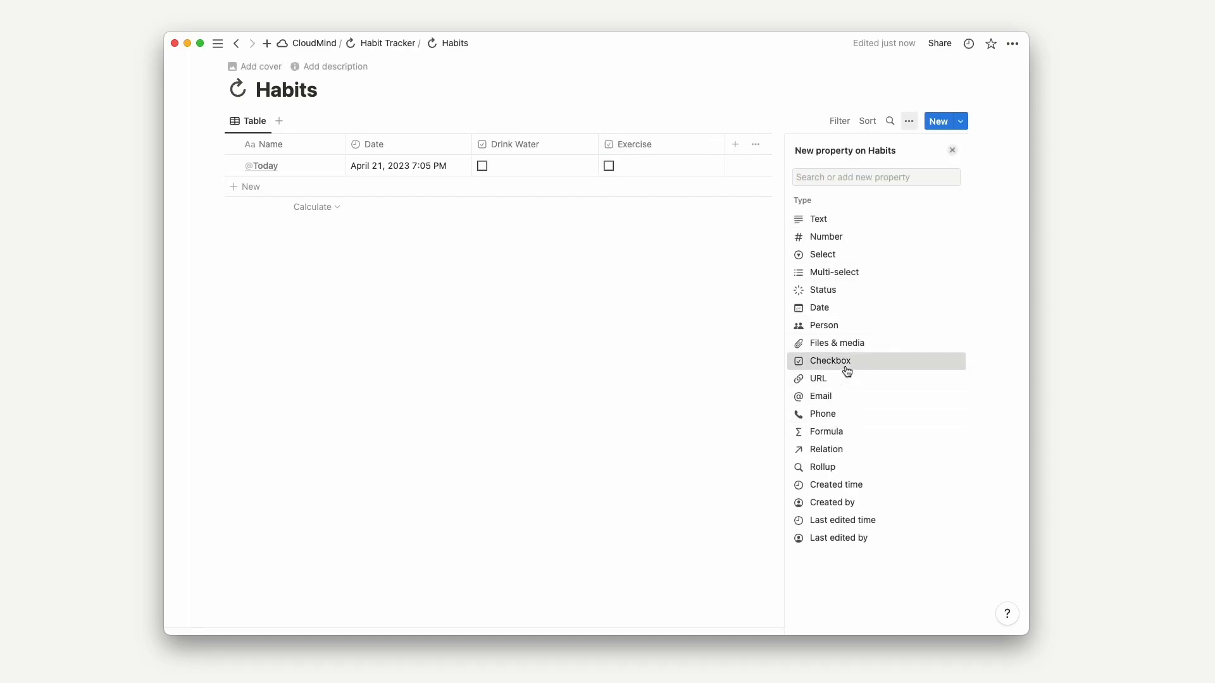
click(845, 366)
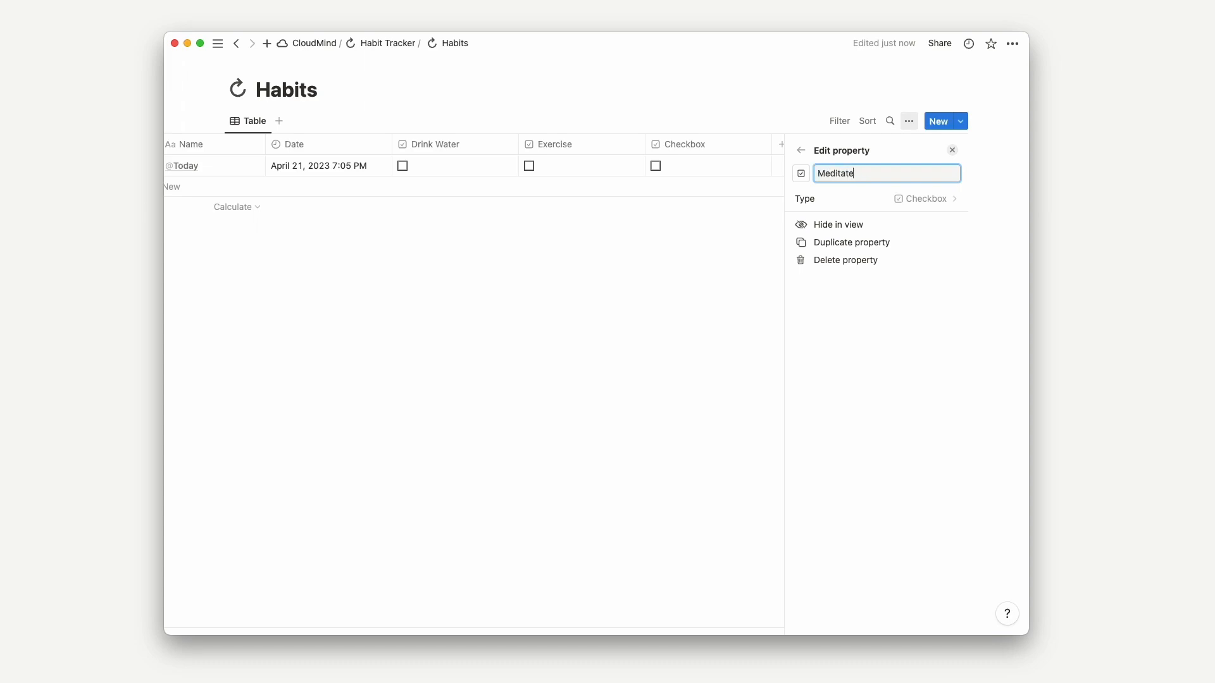
click(735, 391)
- Narrow the Drink Water, Exercise and Meditate columns to just the width of their checkboxes
drag(592, 144, 493, 144)
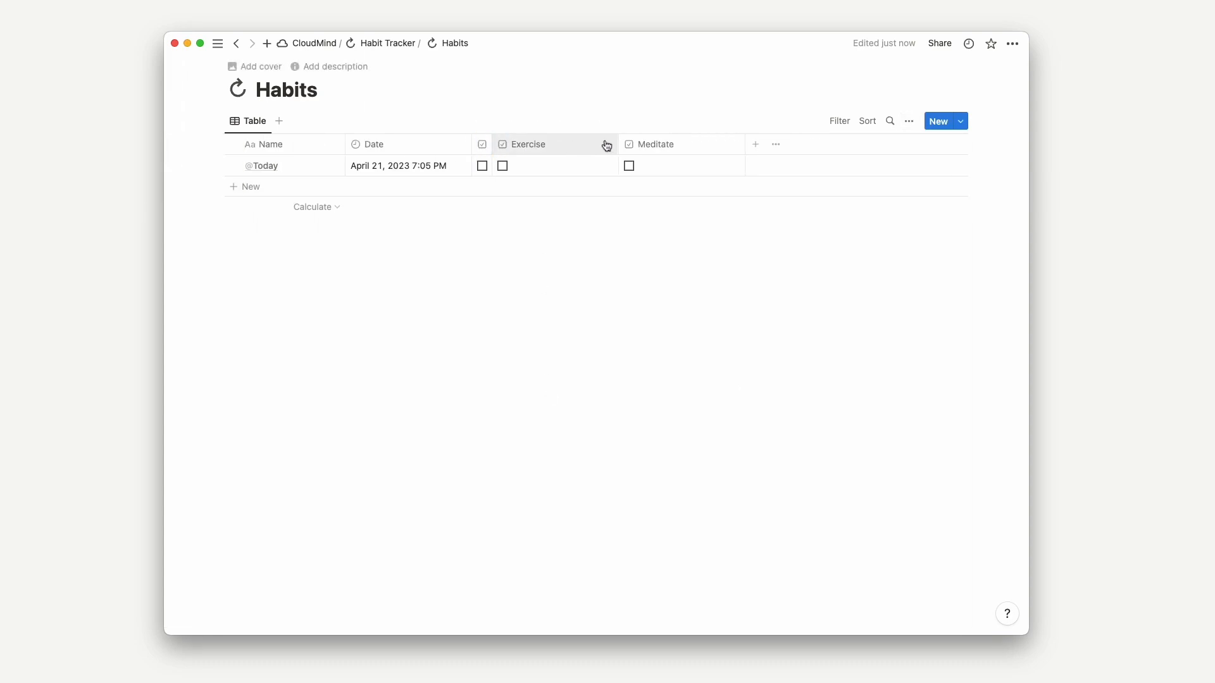
drag(620, 144, 533, 144)
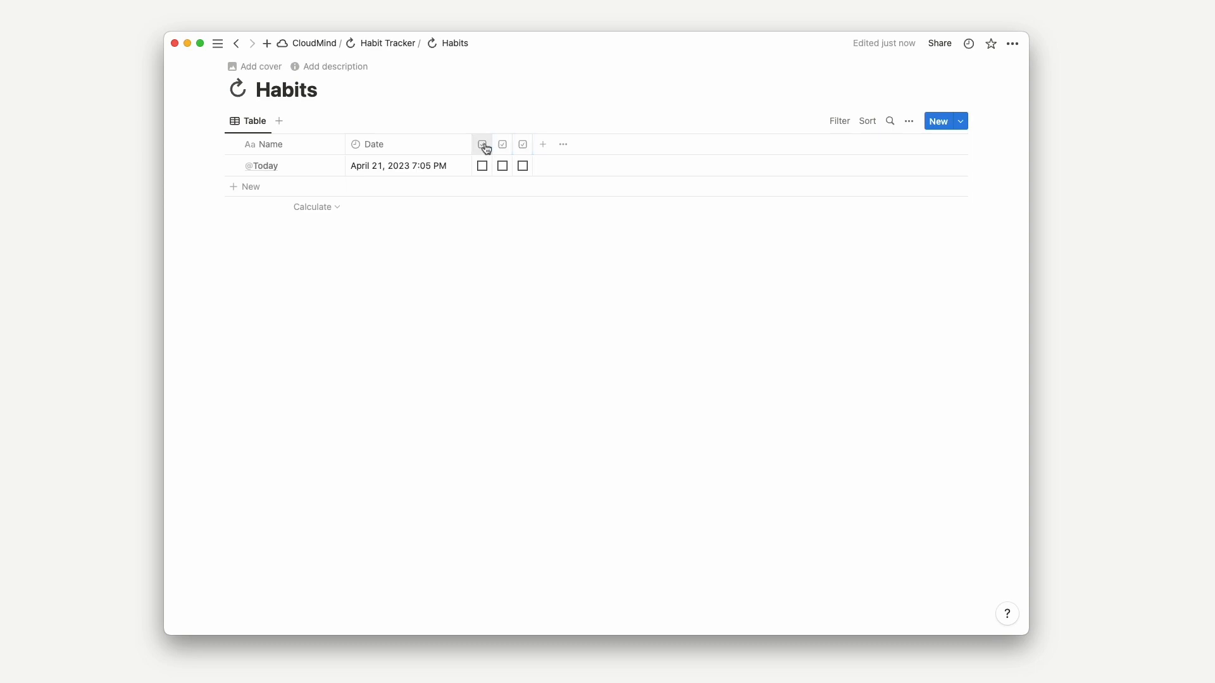
- Set the Drink Water property's icon to a water drop and the Exercise property's icon to a dumbbell
click(482, 144)
click(488, 172)
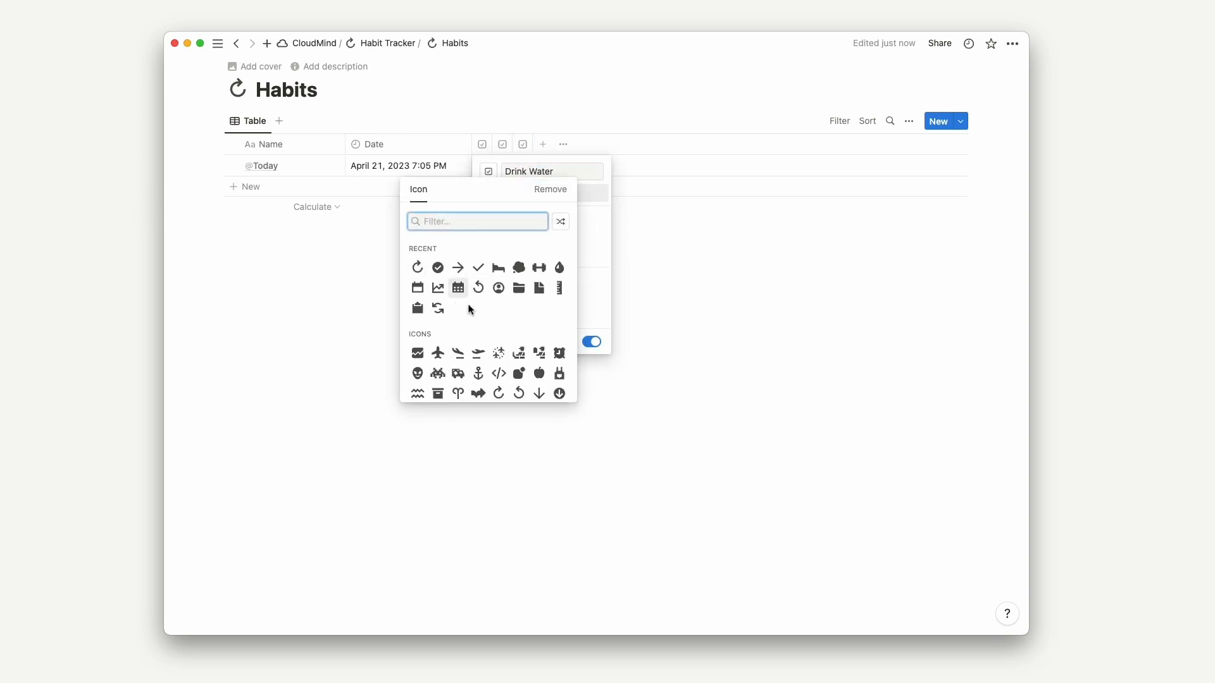
click(558, 267)
click(502, 144)
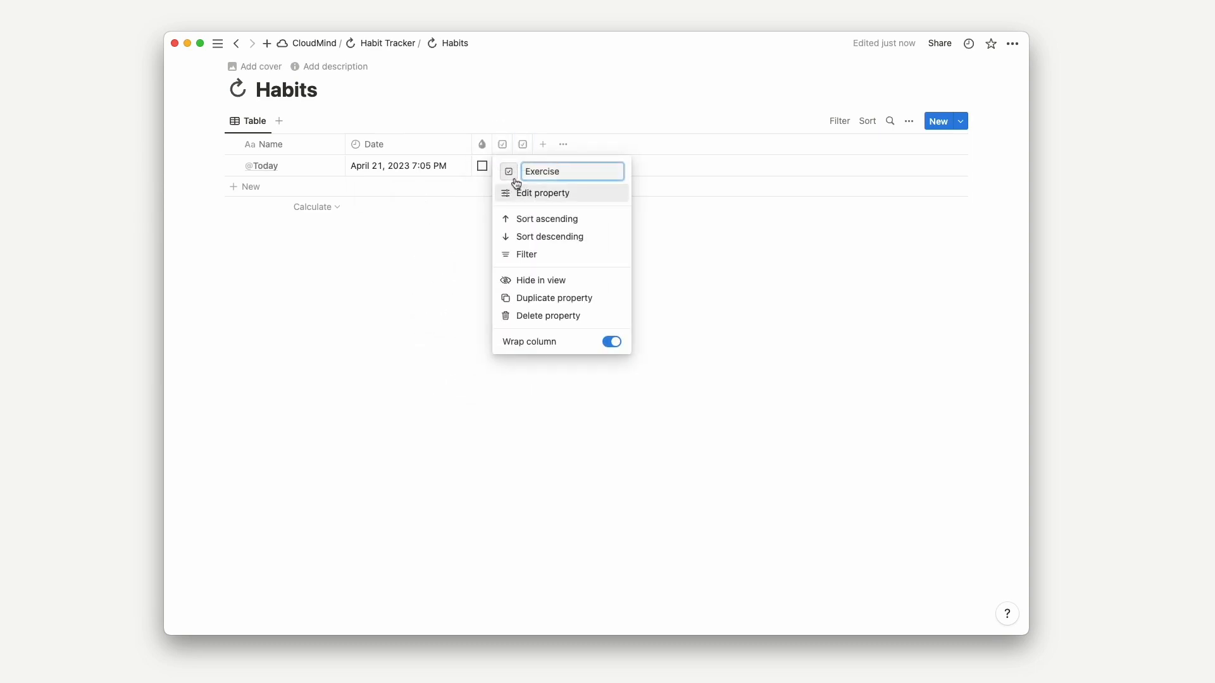
click(509, 171)
click(580, 268)
- Set the Meditate property's icon to a thought bubble
click(522, 144)
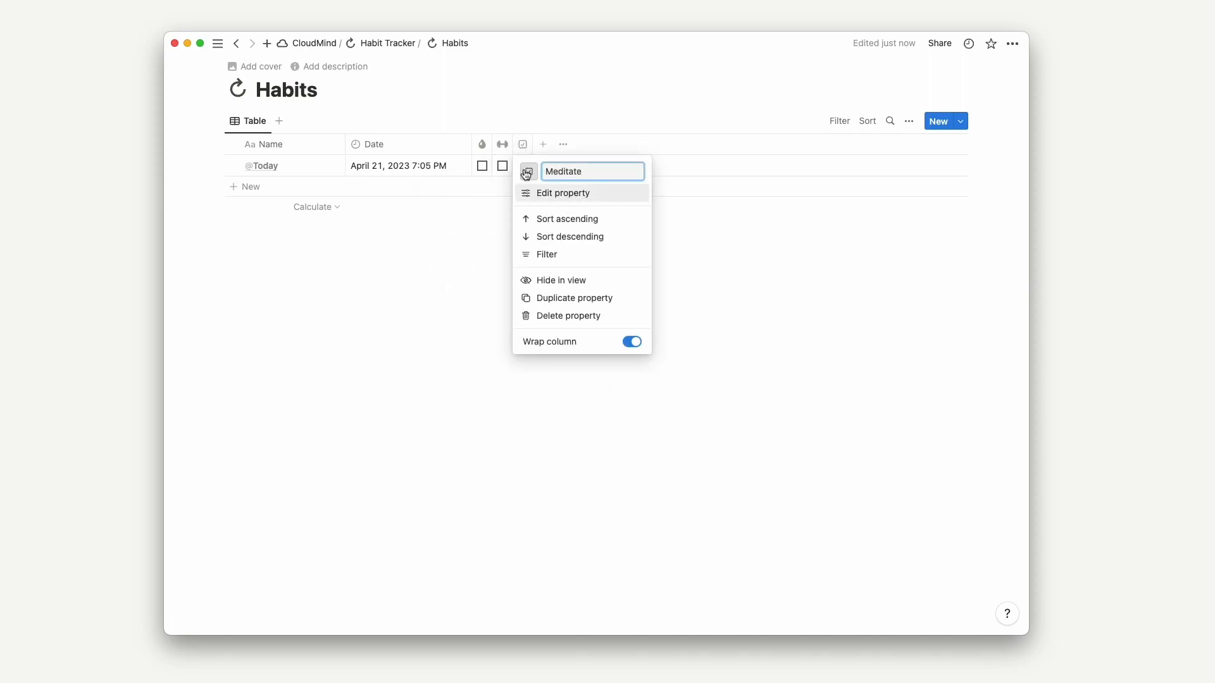
click(528, 173)
click(598, 272)
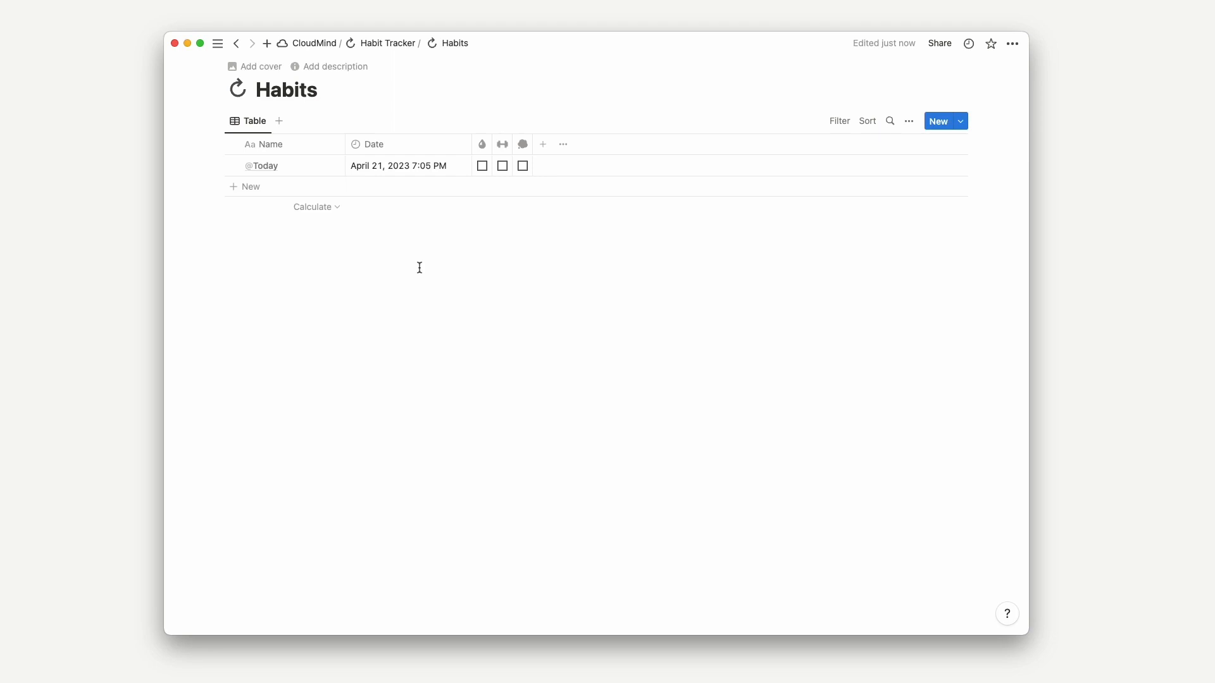
- Add a Formula property named Progress to the Habits table and give it a line chart icon
click(543, 144)
click(859, 432)
text(Progress)
click(800, 174)
click(749, 291)
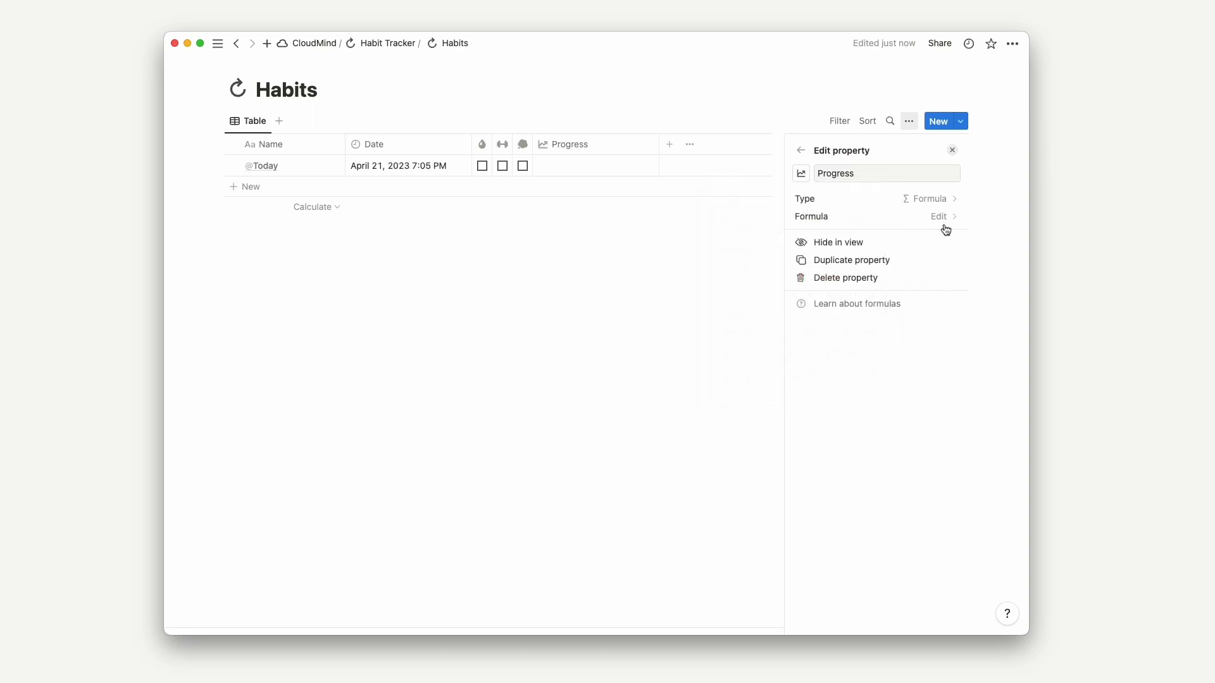
- Set the Progress formula to toNumber(prop("Drink Water")) + toNumber(prop("Exercise")) + toNumber(prop("Meditate"))
click(938, 217)
text(toNumber()
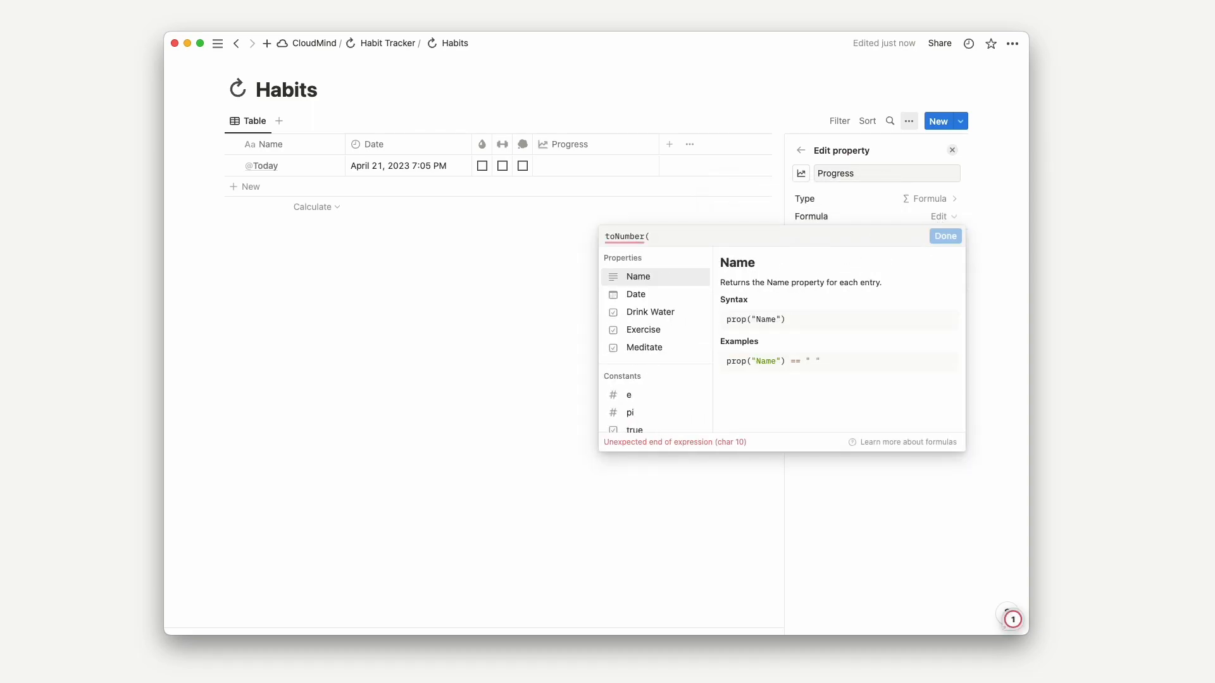
text(prop("Drink Water")) +)
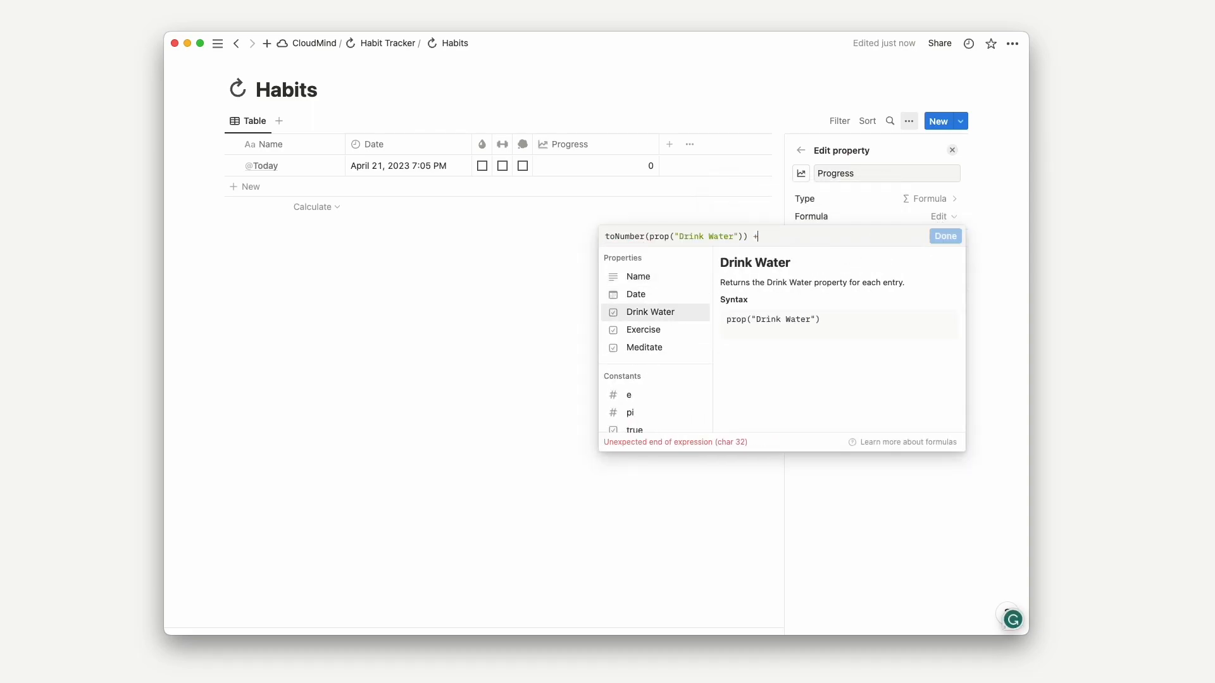
text( toNumber(prop("Exercise")) + toNumber(prop("Meditate")))
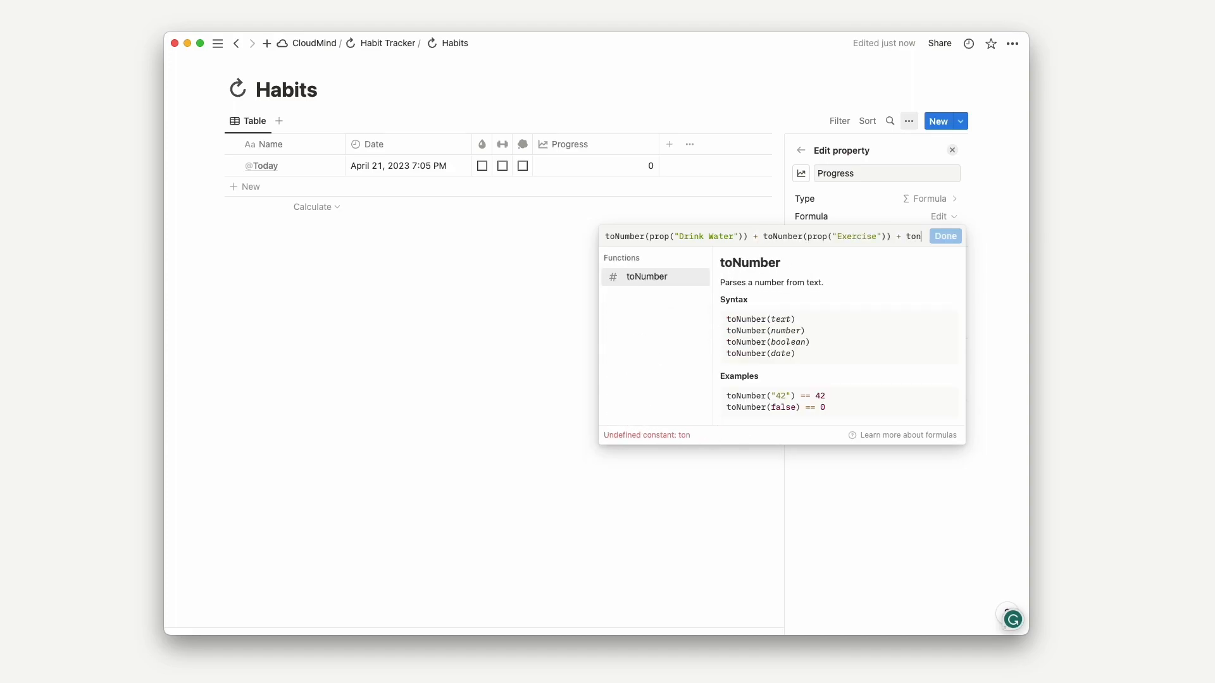
key(super+Return)
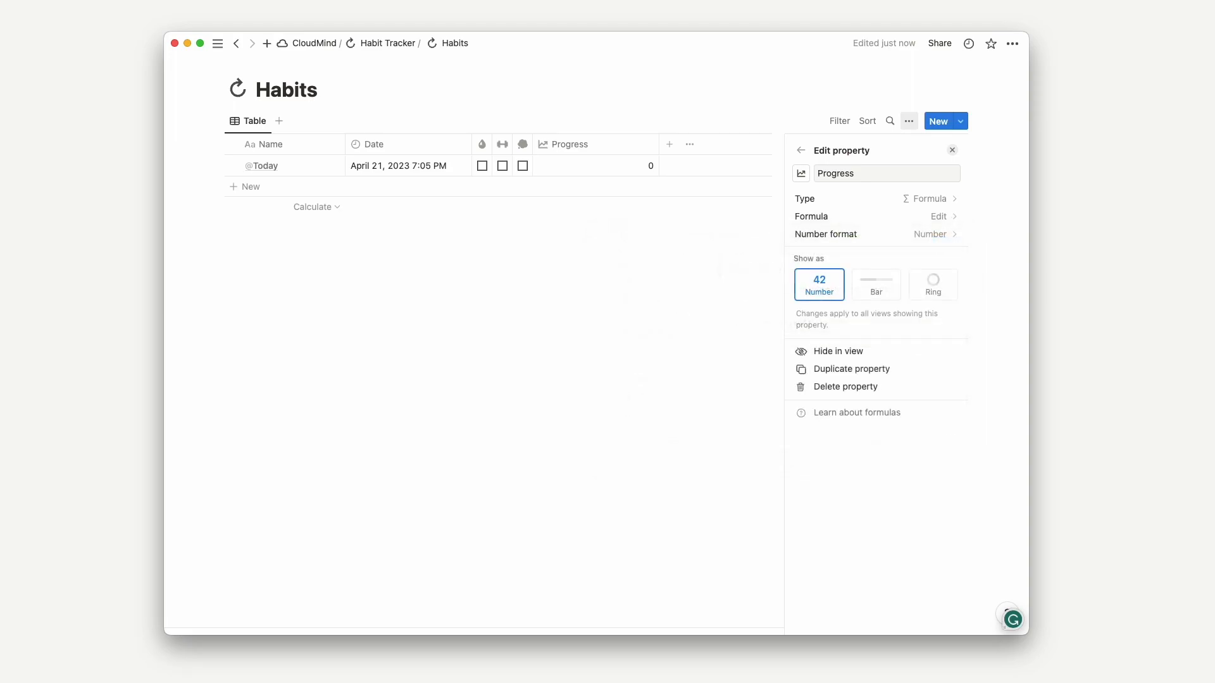
- Show Progress as a Ring divided by 3 without its number, and narrow its column to the width of the ring
click(922, 288)
click(918, 324)
click(911, 366)
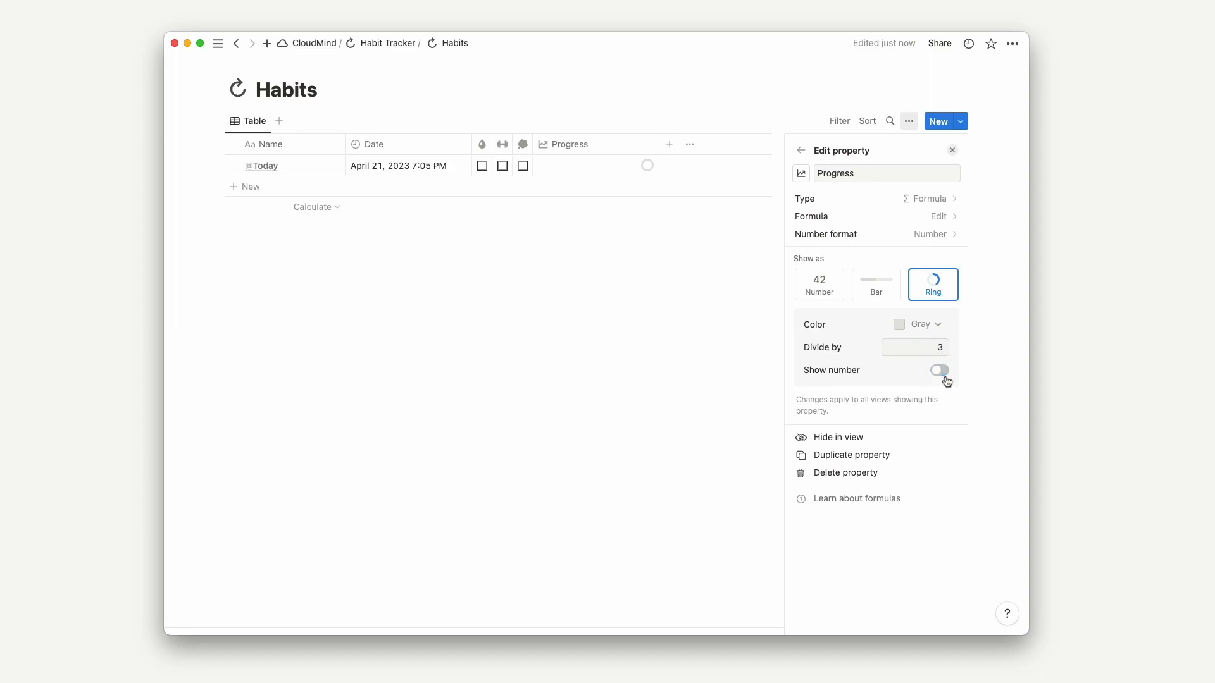
drag(659, 144, 537, 141)
- Test the progress ring by ticking Drink Water and Exercise in the Today row, and clear both checkboxes again
click(487, 170)
click(482, 166)
click(502, 166)
click(482, 166)
click(502, 166)
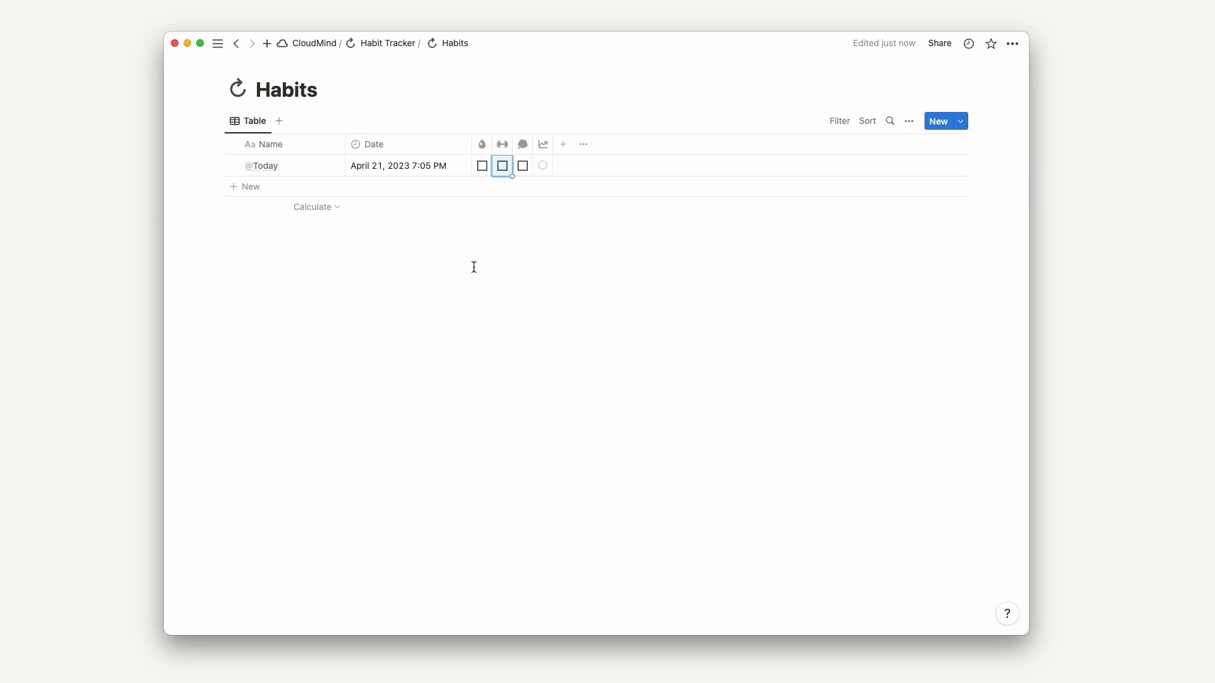
click(960, 121)
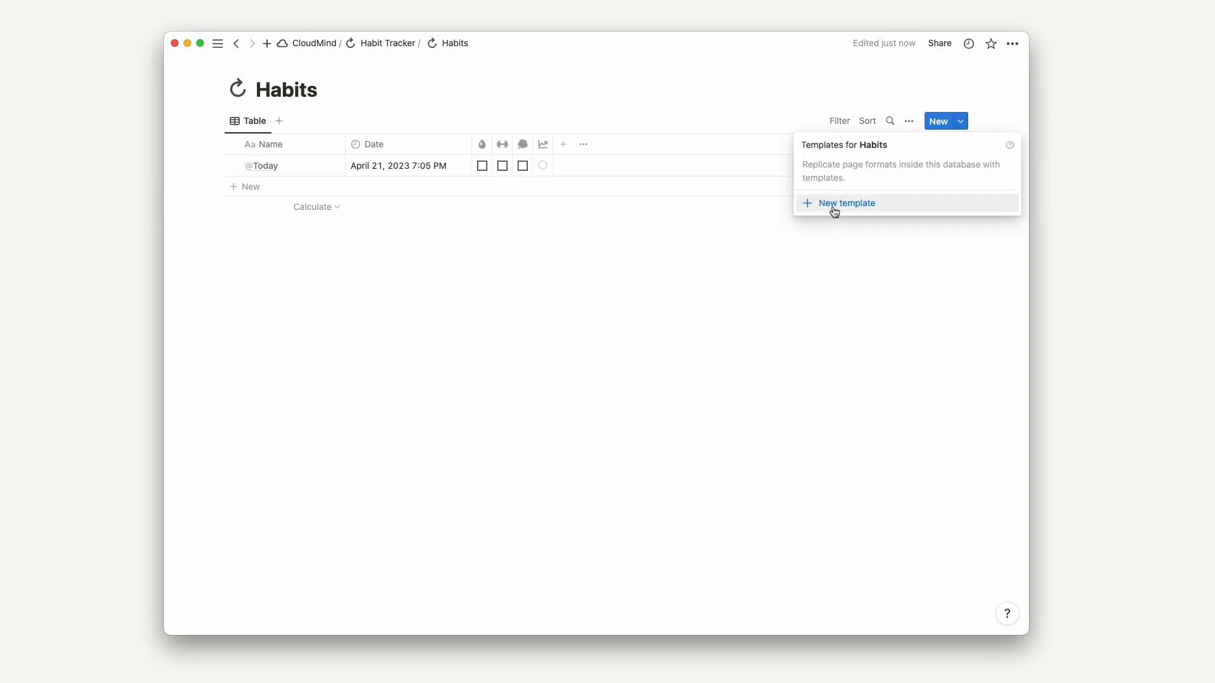
click(833, 207)
text(@toda)
key(Return)
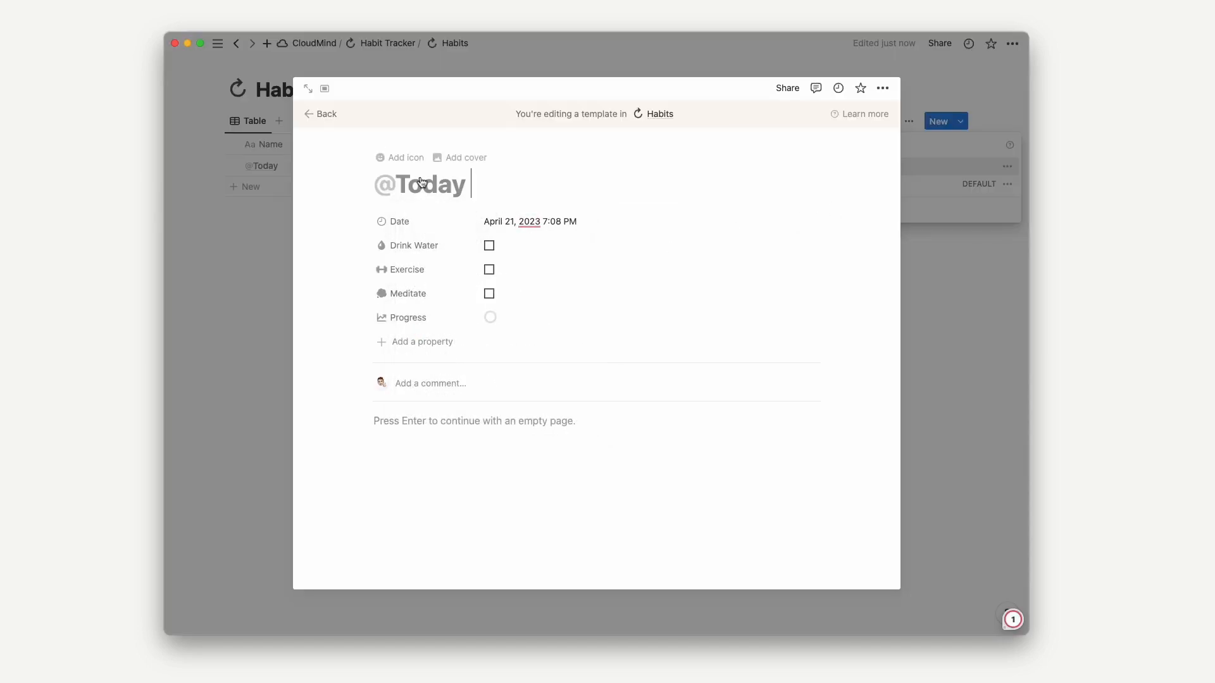
click(405, 157)
click(327, 253)
click(471, 331)
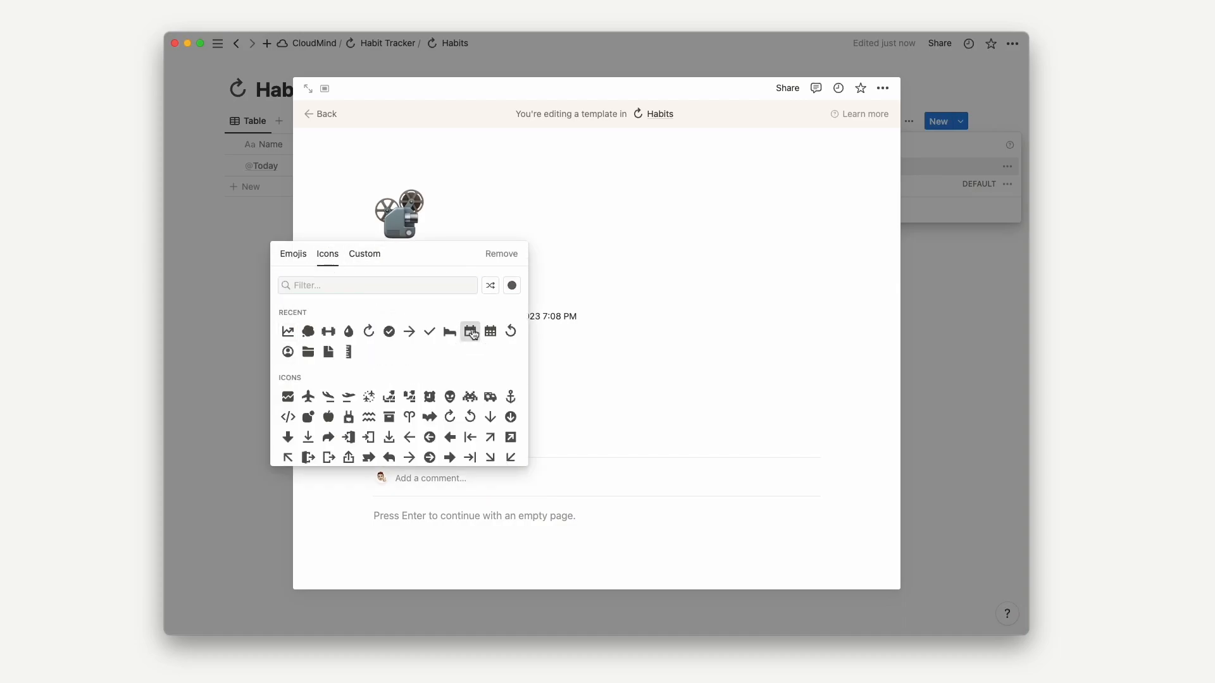
click(321, 116)
click(1007, 166)
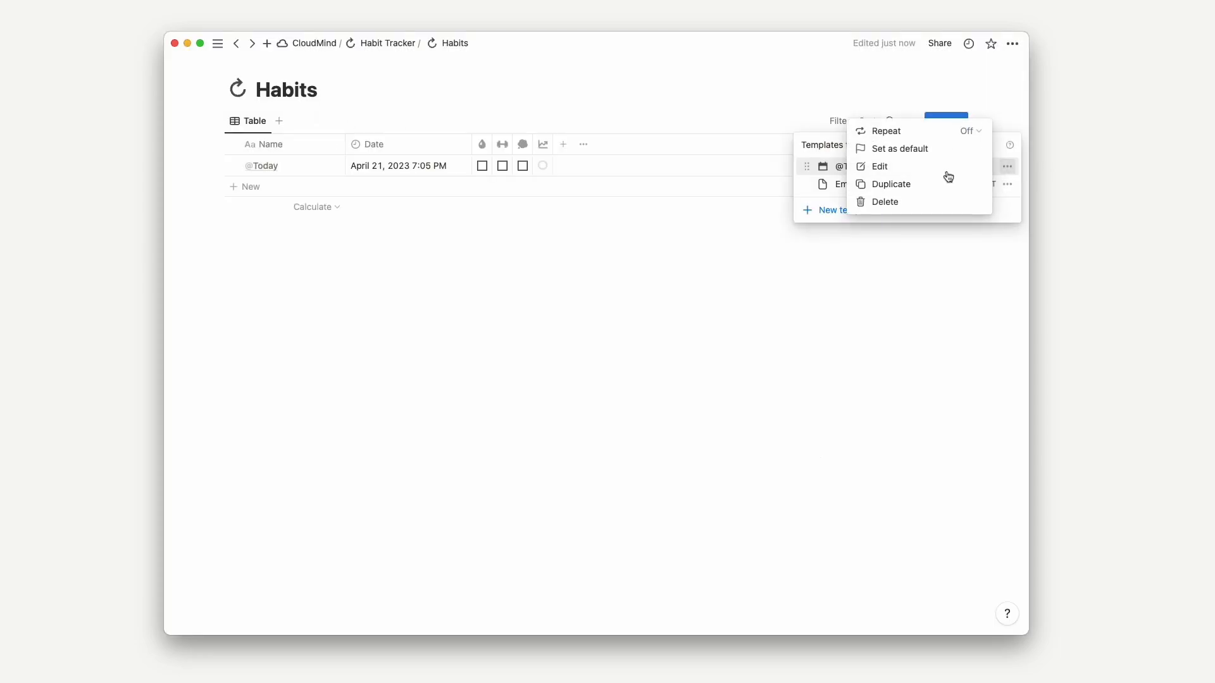
click(899, 147)
click(656, 327)
click(1007, 167)
click(958, 132)
click(927, 154)
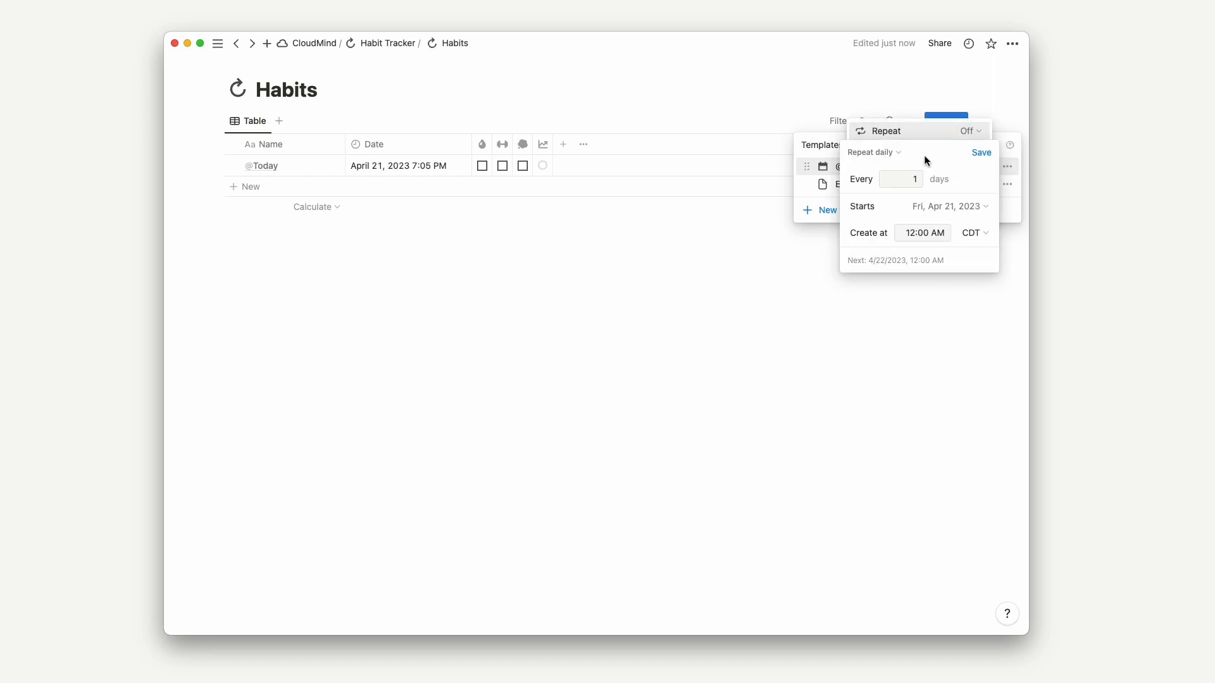
click(982, 153)
click(944, 247)
click(937, 250)
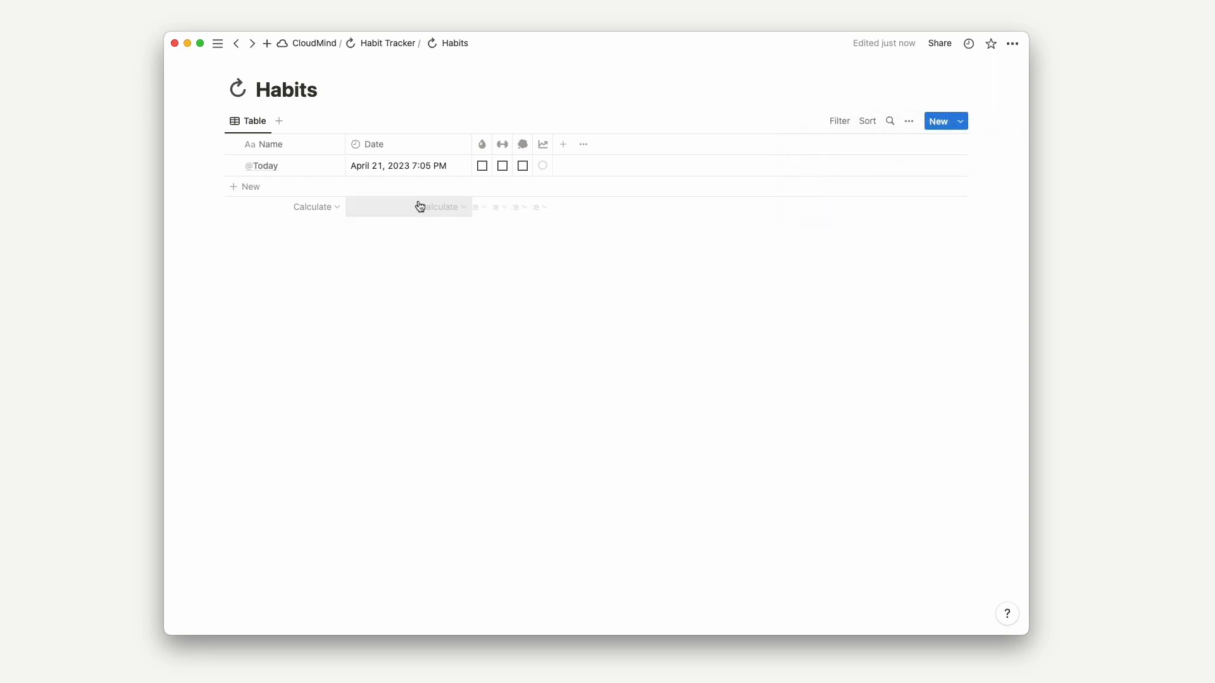
click(312, 166)
click(683, 66)
click(595, 117)
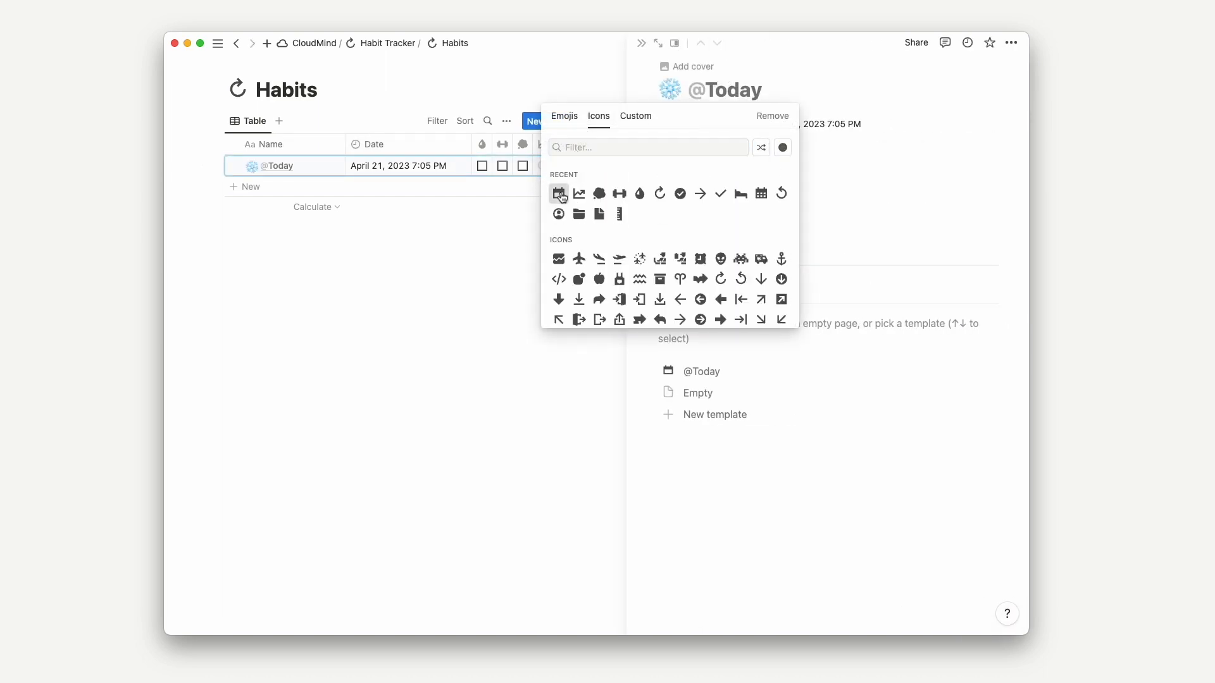
click(560, 194)
click(450, 236)
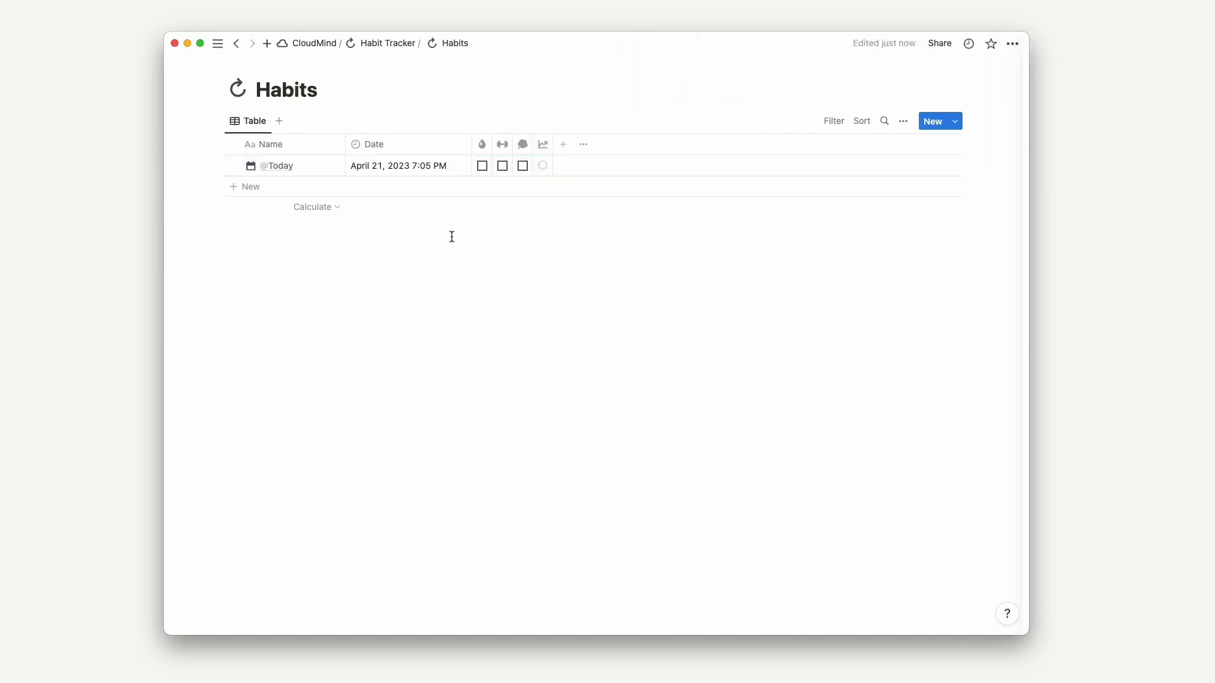
- Insert a linked view of the Habits database under Progress on the Habit Tracker page and hide its database title
click(387, 43)
click(209, 316)
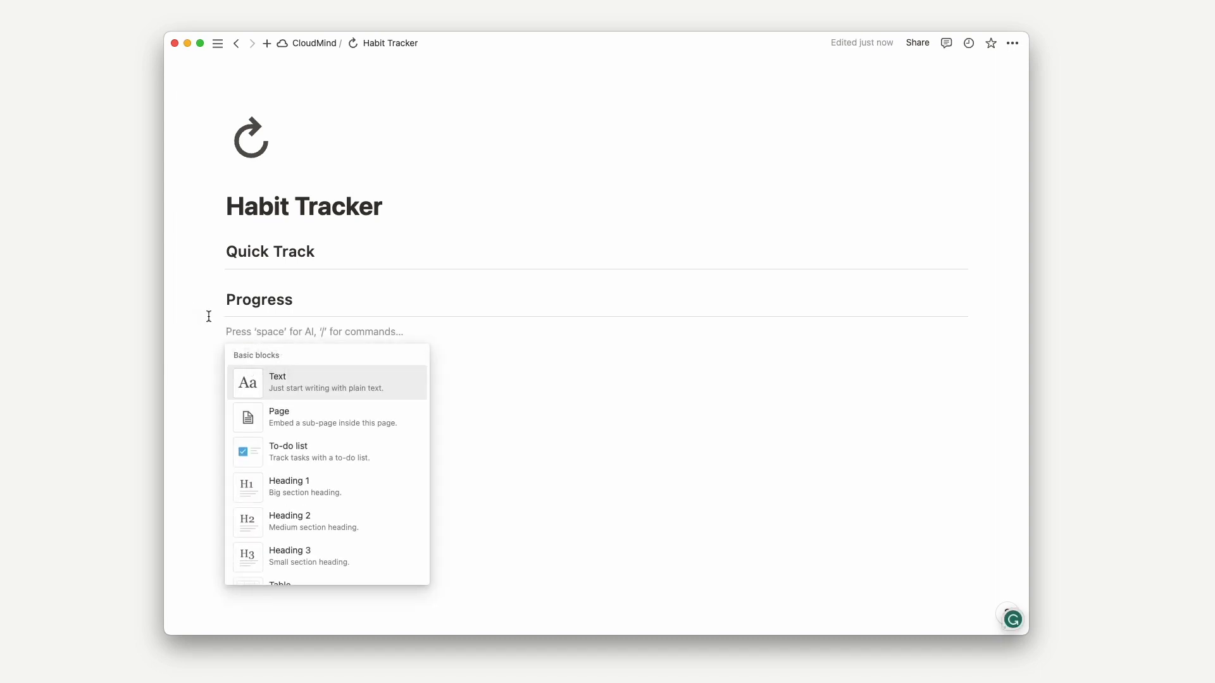
text(linked)
key(Return)
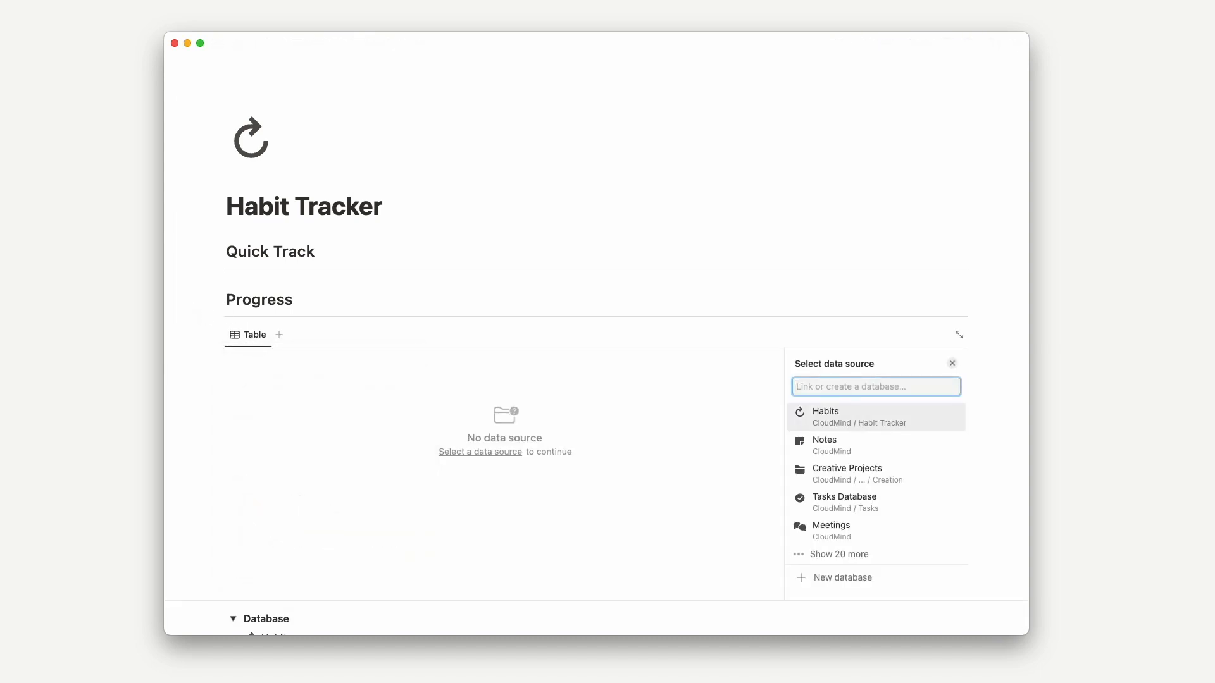
click(857, 415)
click(835, 386)
key(Escape)
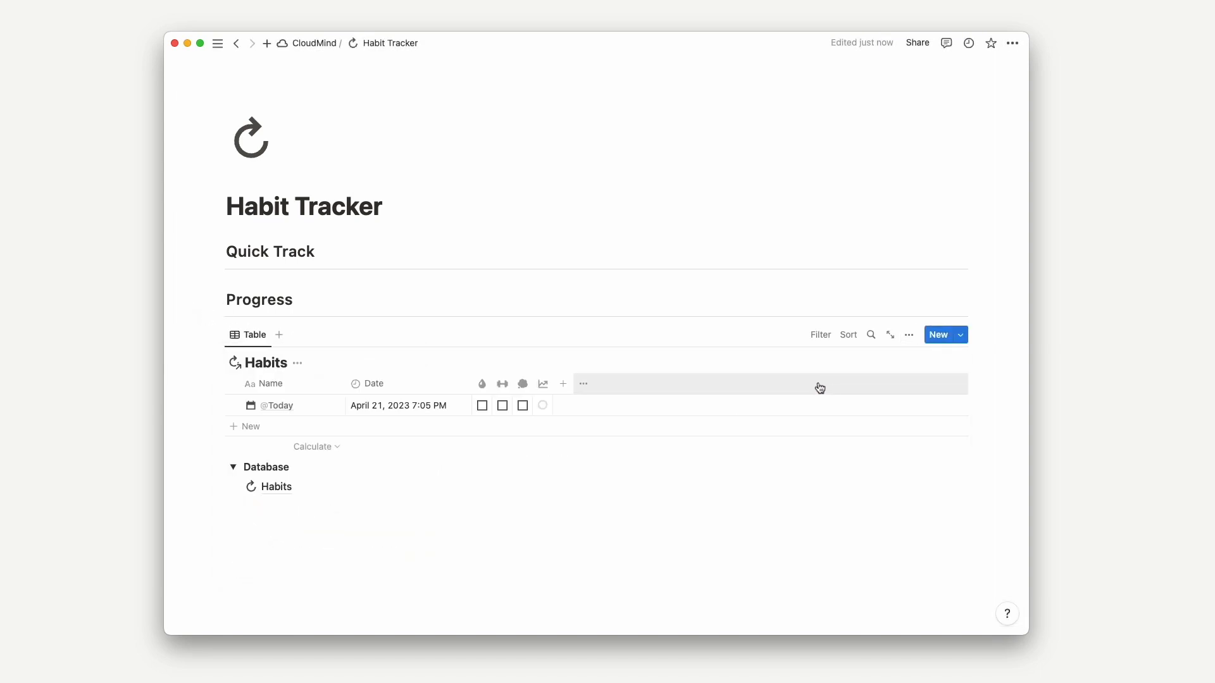
click(298, 362)
click(293, 429)
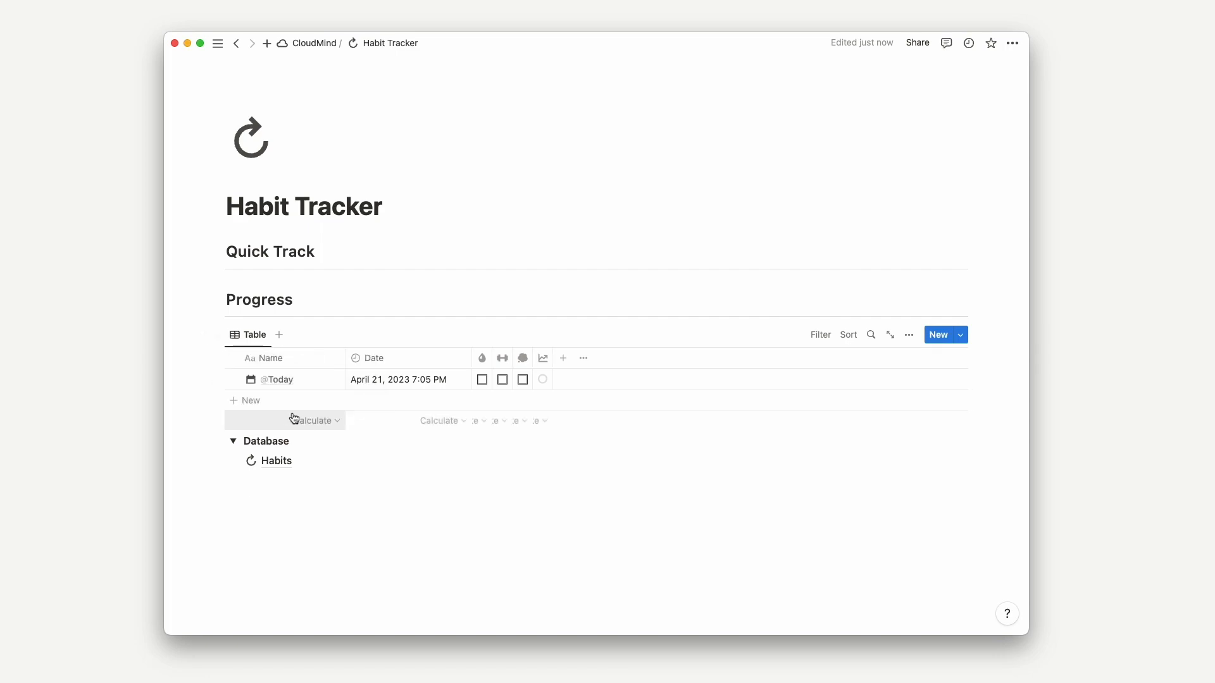
- Add a second view of the Habits database under Progress, using the Calendar layout
click(279, 335)
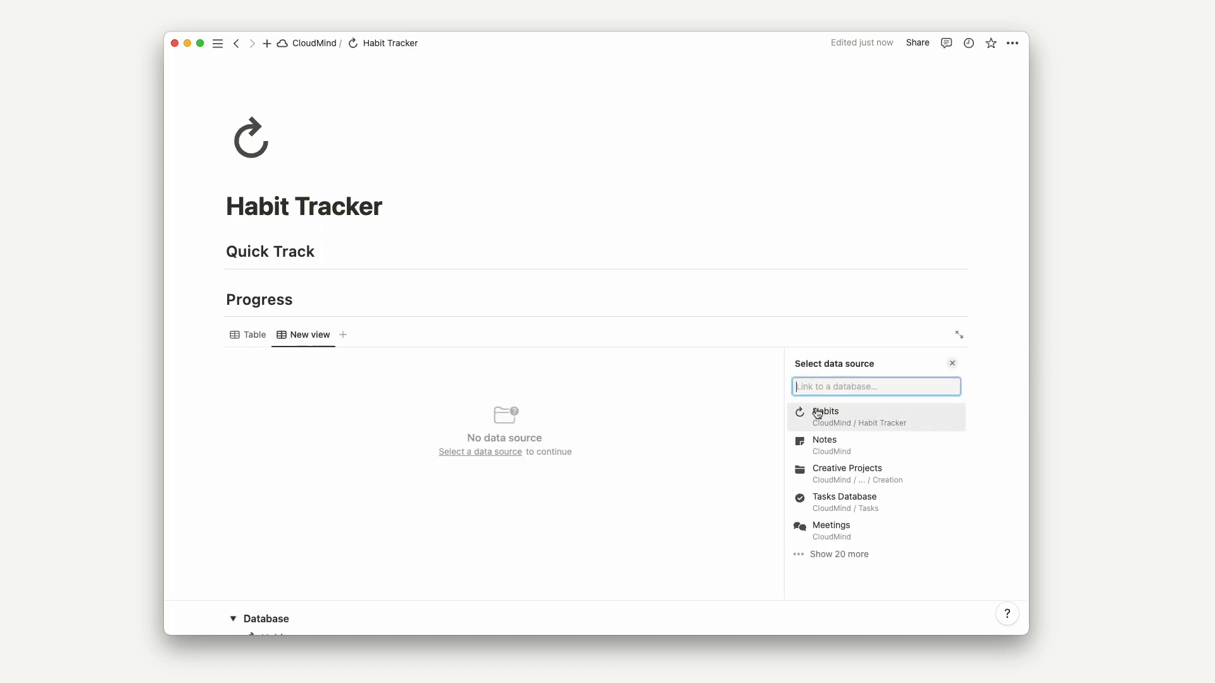
click(821, 415)
click(832, 428)
click(817, 466)
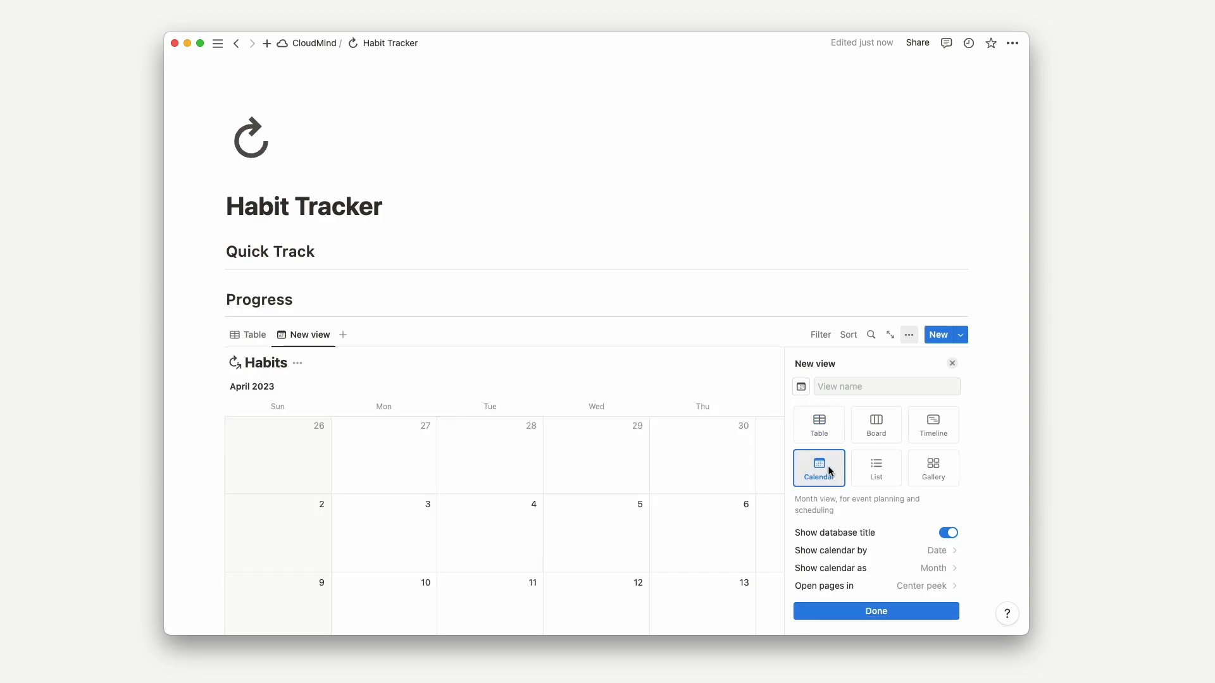
- Hide the database title in the new calendar view and show the calendar as Week
click(948, 533)
click(933, 574)
click(883, 608)
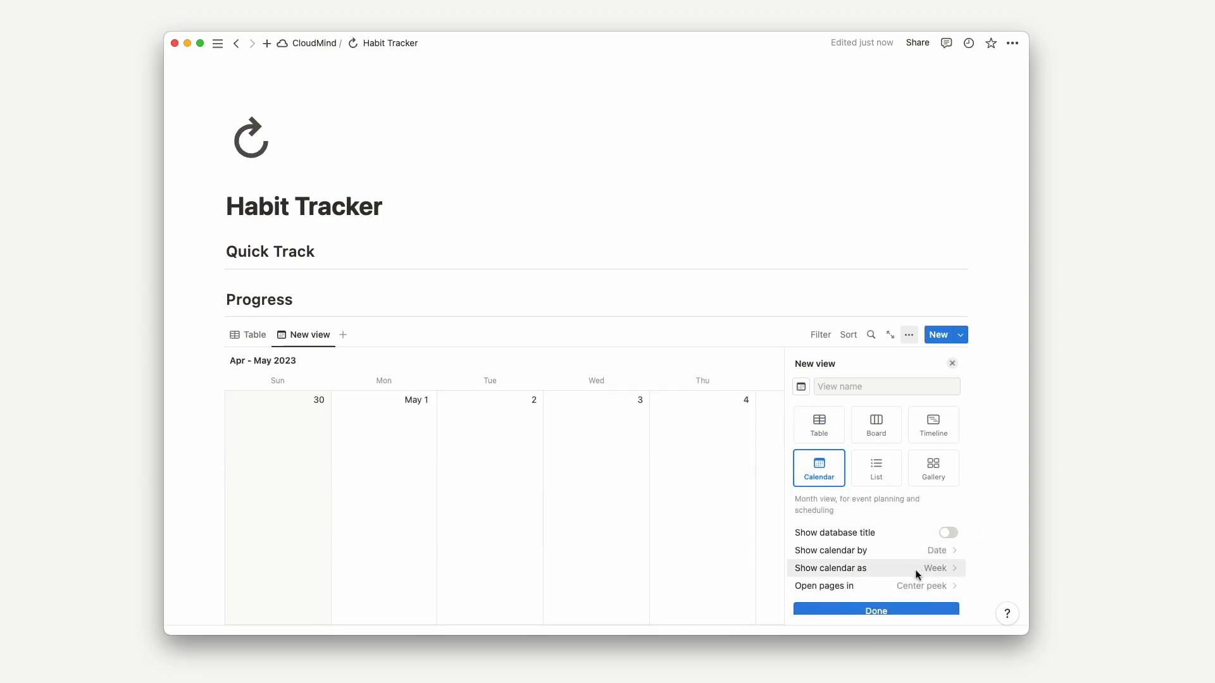
scroll(916, 568, down, 1)
- Name the new view Calendar and bring it to the current week
click(901, 577)
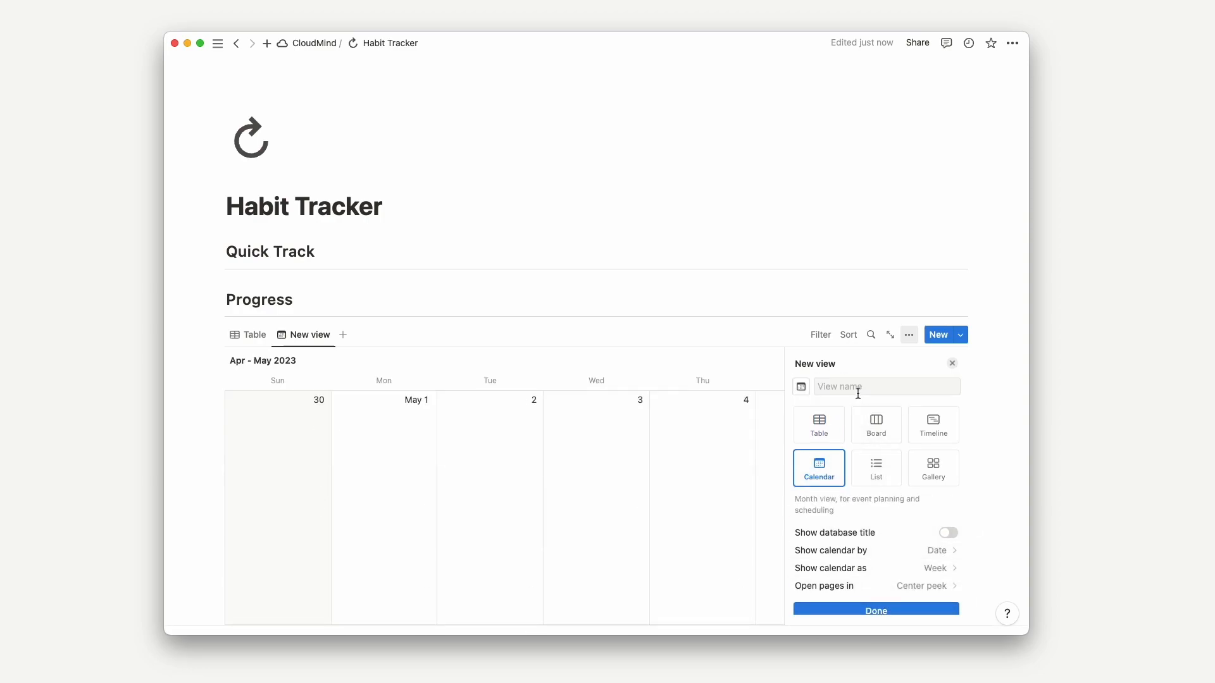
text(Calendar)
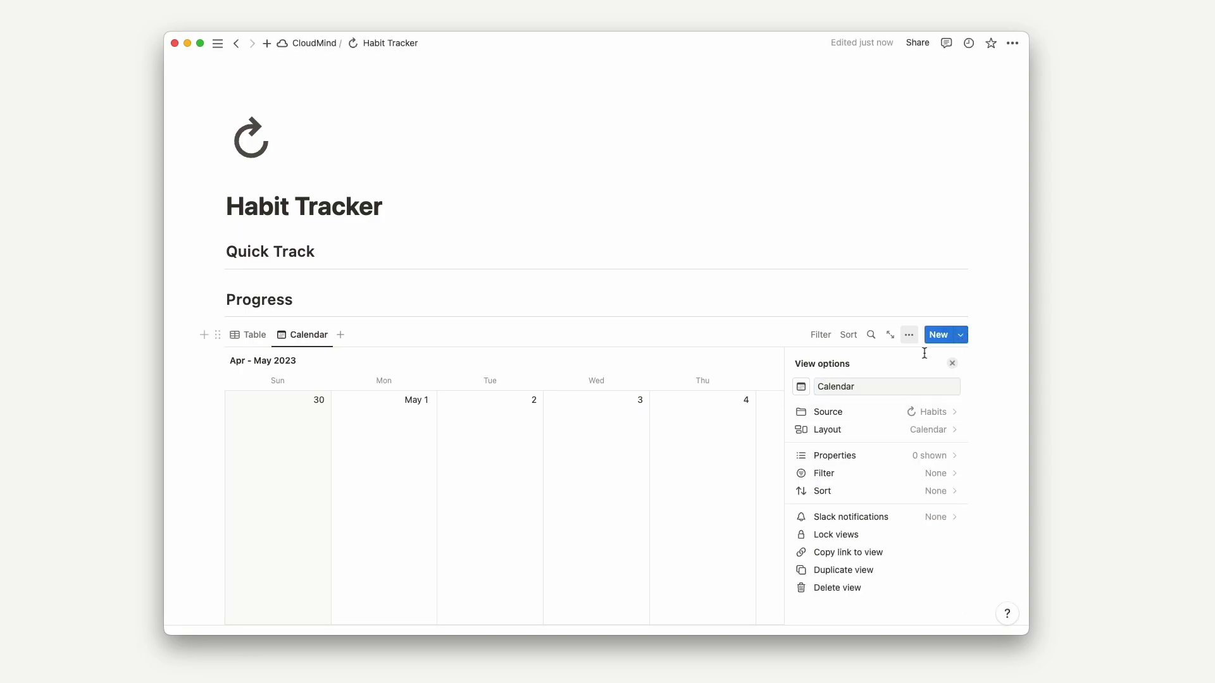
click(737, 353)
click(937, 360)
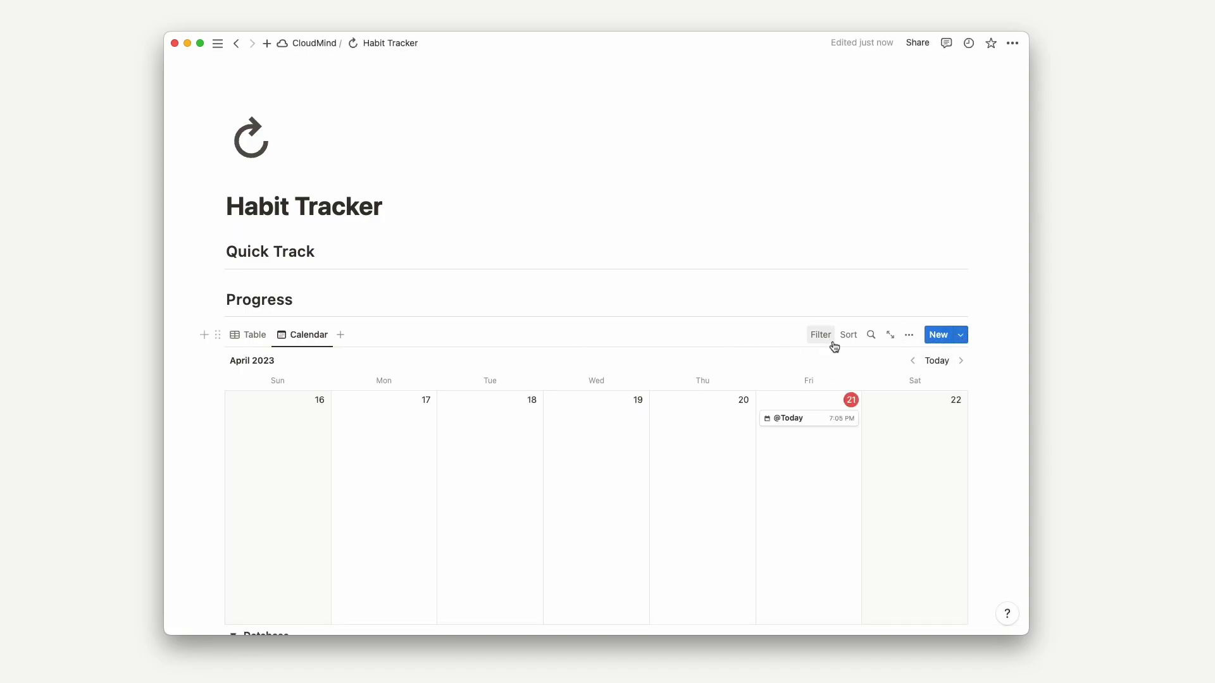
right_click(802, 418)
mouse_move(840, 324)
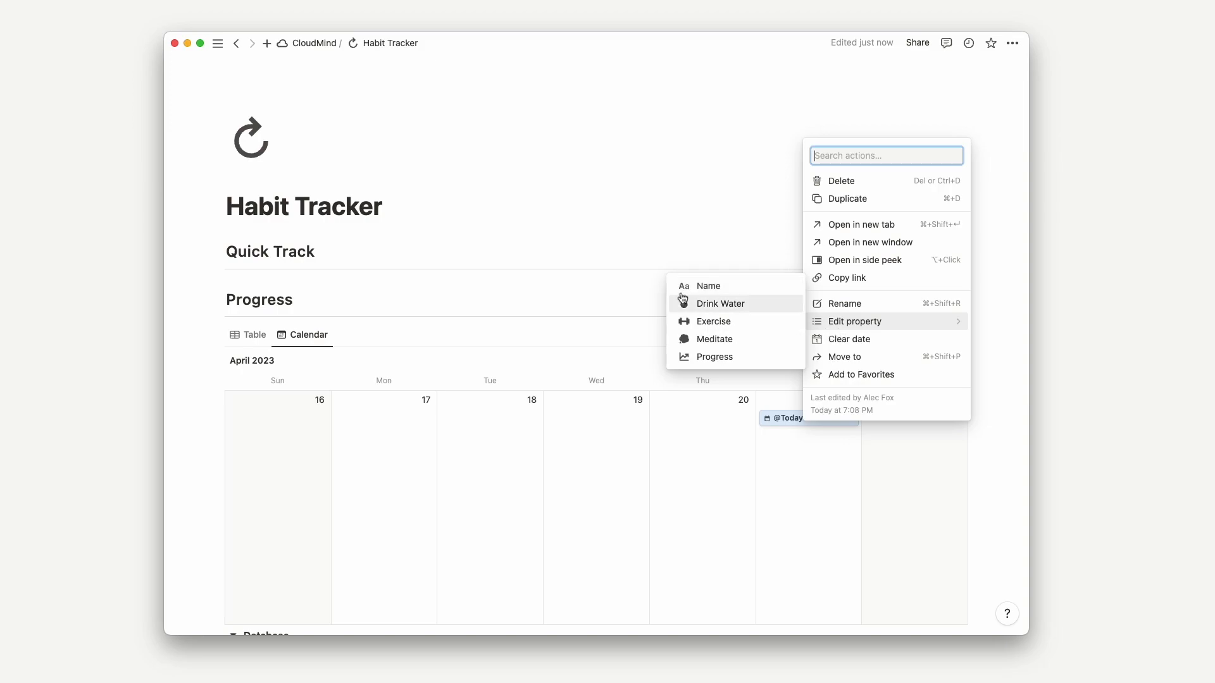
key(Escape)
- Show the Drink Water, Exercise, Meditate and Progress properties on the Calendar view's entries
click(909, 334)
click(886, 455)
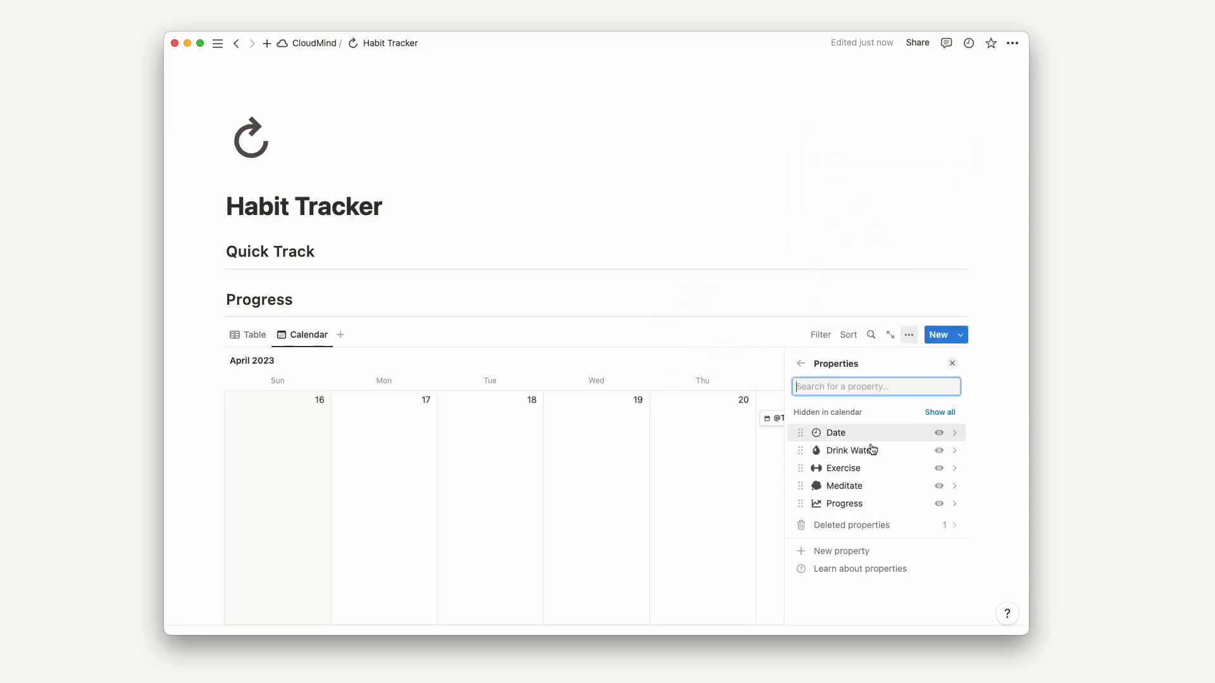
click(939, 450)
click(938, 493)
click(939, 510)
click(939, 529)
click(754, 348)
- Insert a callout block under the Quick Track heading and set its color to Default background
scroll(689, 386, down, 1)
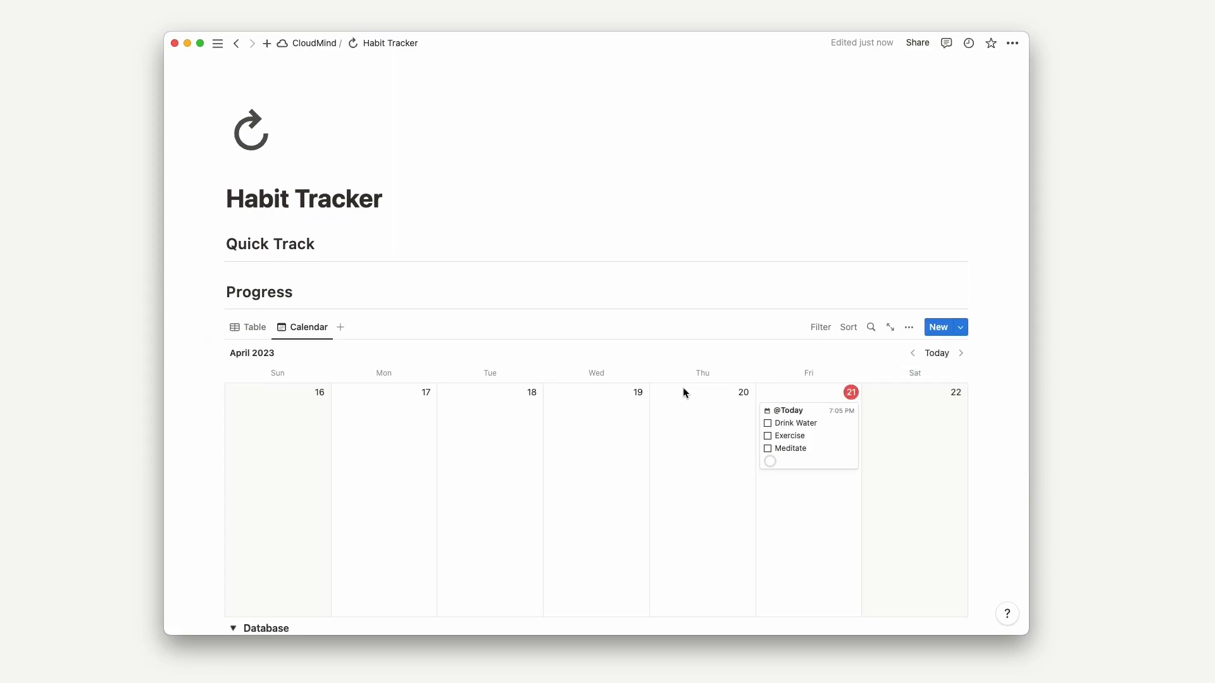
scroll(637, 322, up, 1)
click(203, 271)
text(Call)
key(Return)
click(218, 286)
mouse_move(304, 371)
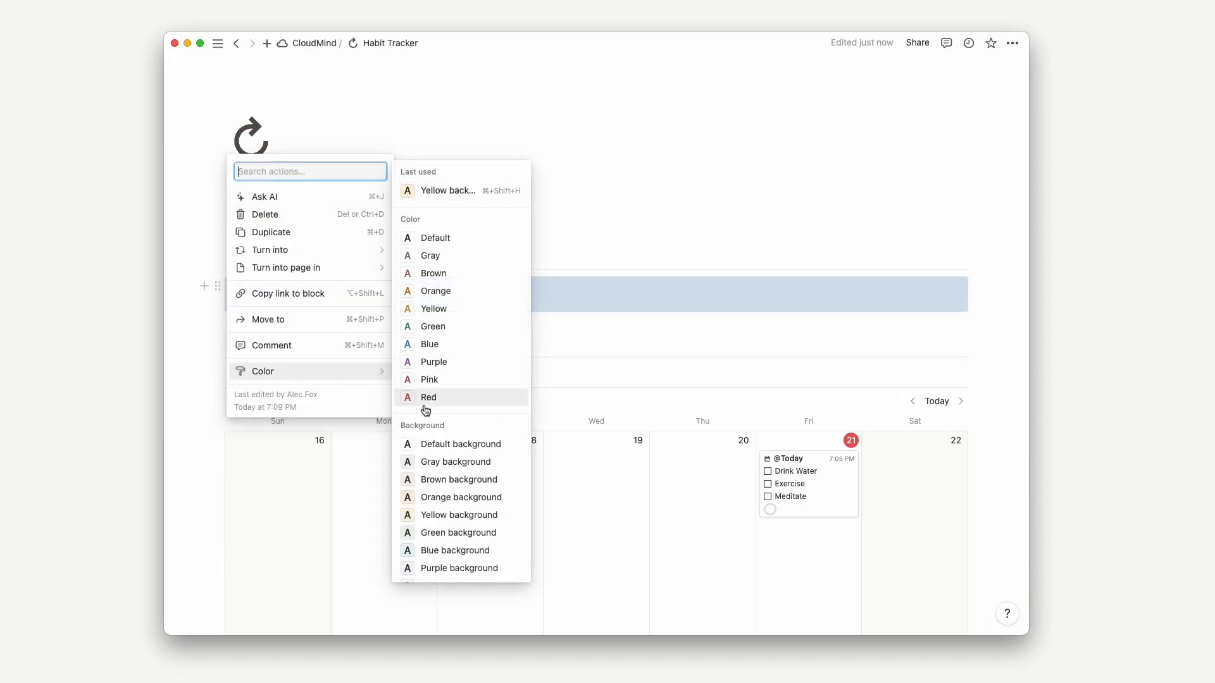
click(443, 444)
- Change the callout's icon to a water drop and enter Drink Water as its text
click(240, 295)
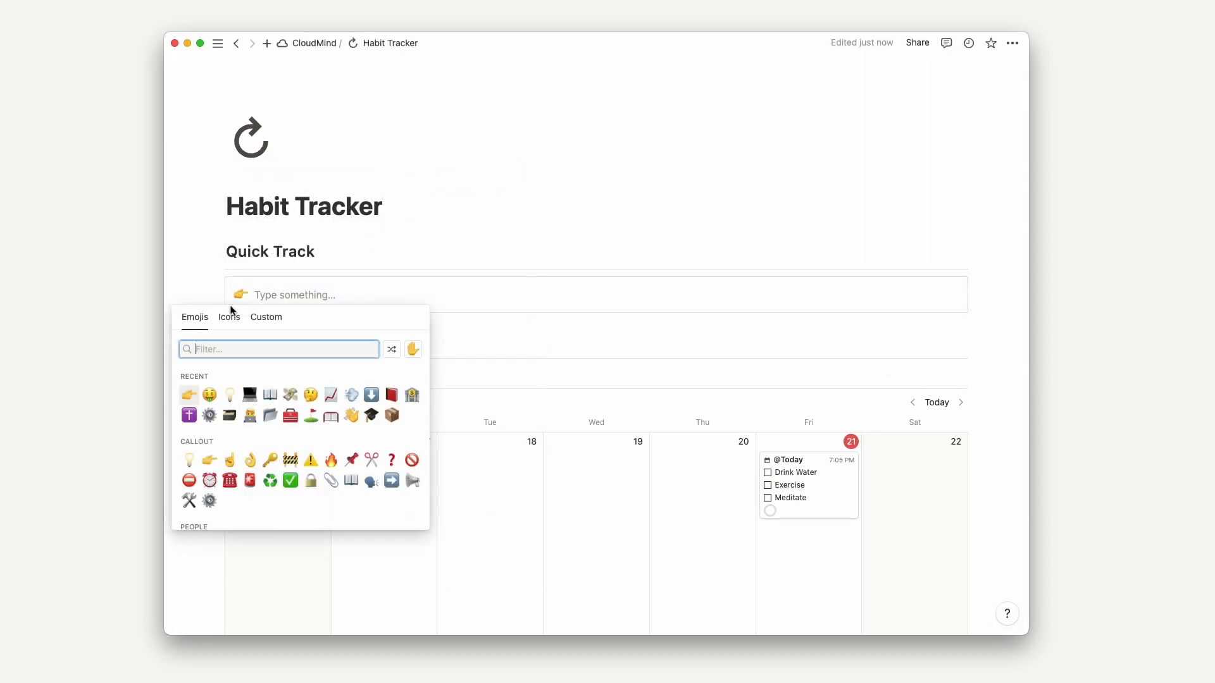
click(227, 314)
click(288, 396)
text(Drink)
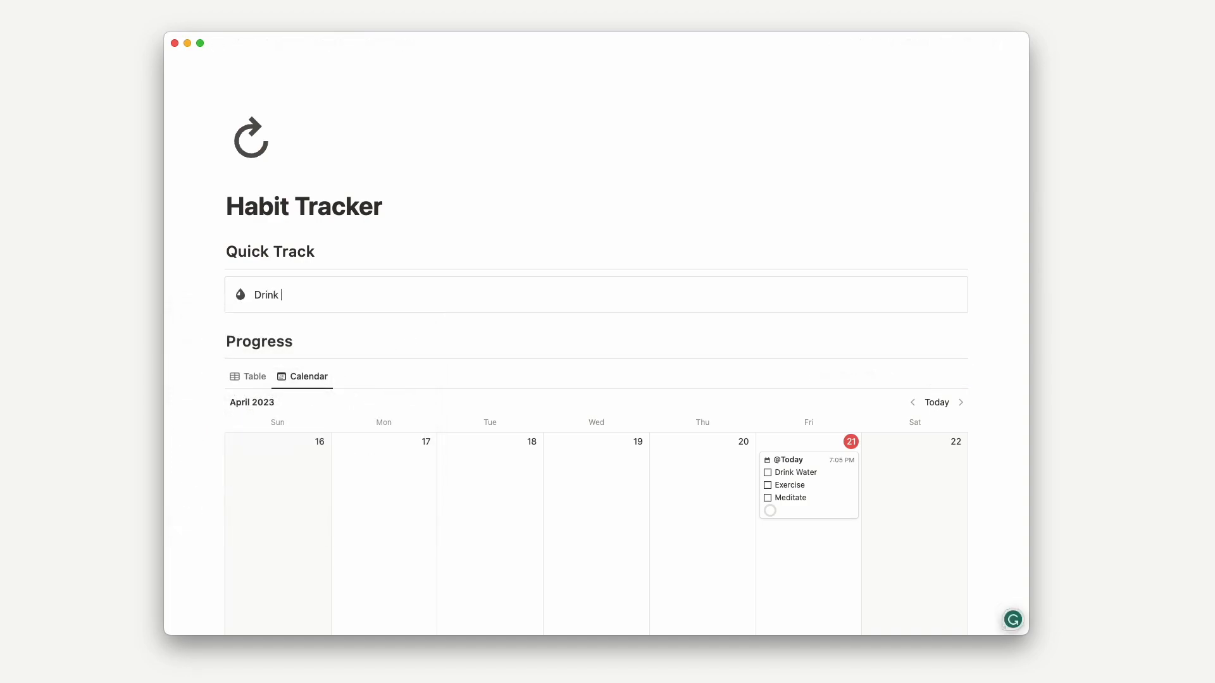
- Insert a divider and a new button block below the Drink Water callout
key(Return)
text(/but)
key(Return)
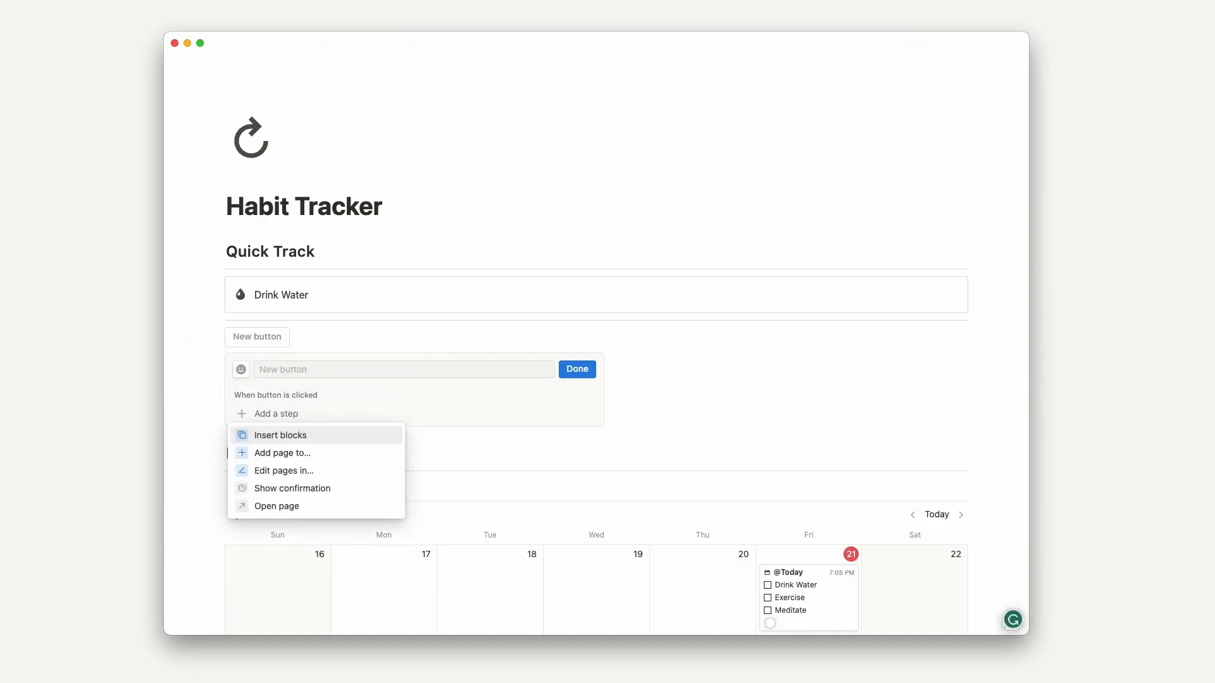
- Move the divider and the new button into the callout and make its Drink Water text bold
click(213, 345)
drag(195, 320, 247, 304)
triple_click(312, 295)
key(super+b)
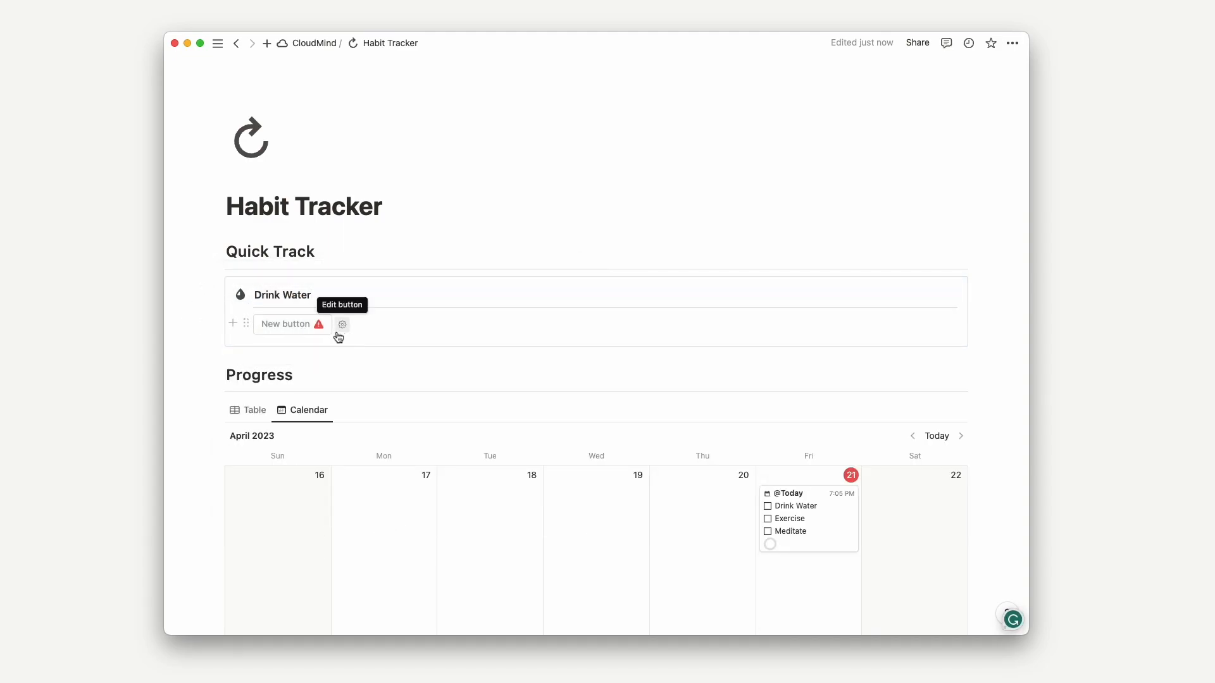
- Configure the new button in the Drink Water callout to edit pages in the Habits database
click(335, 328)
click(339, 457)
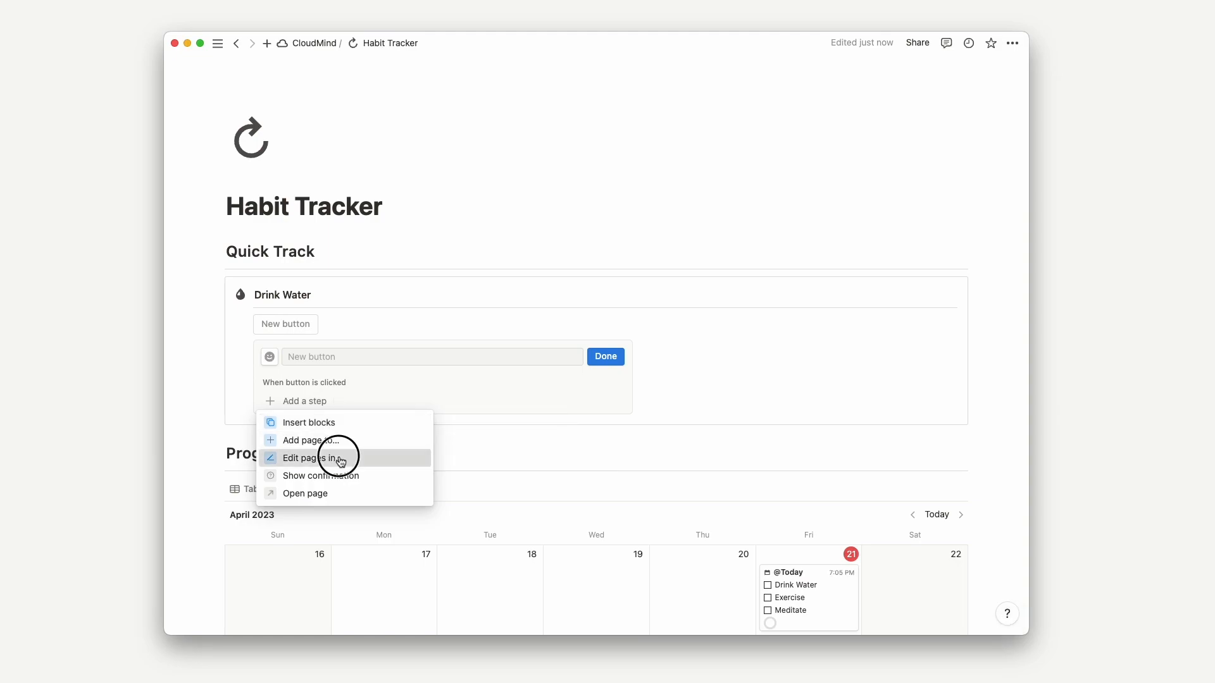
click(342, 257)
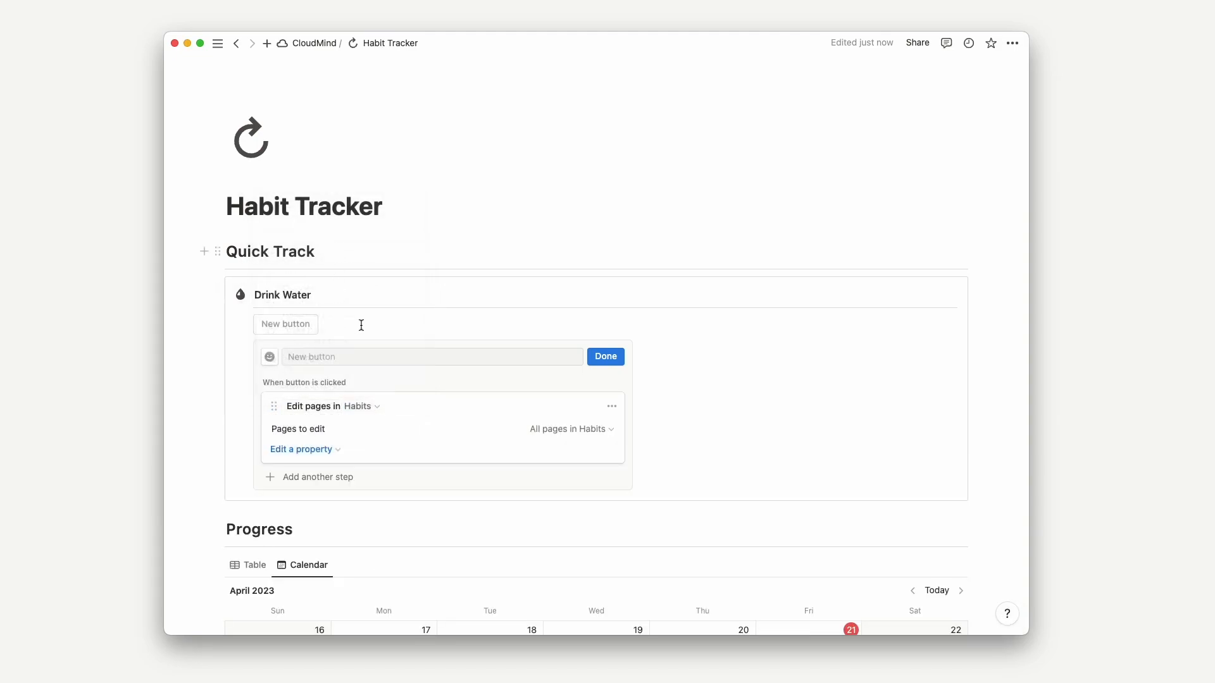
- Restrict the pages the Drink Water button edits with a filter on the Date property
click(572, 434)
click(385, 460)
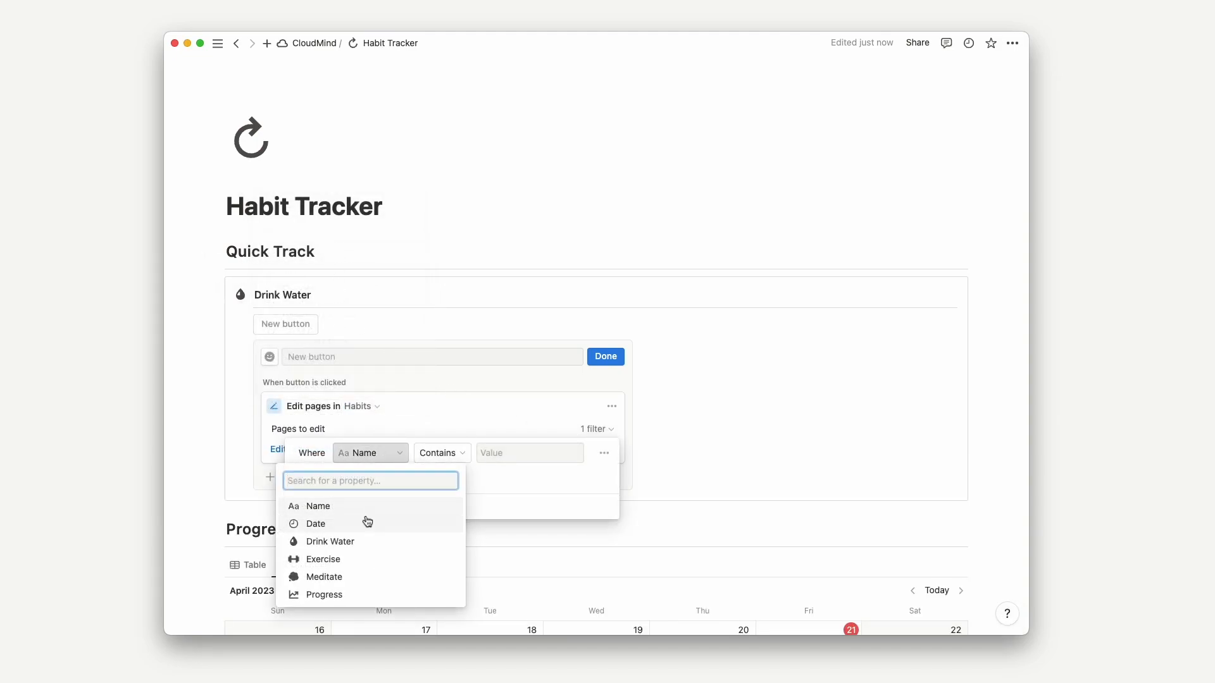
click(314, 523)
click(420, 452)
click(410, 475)
click(366, 443)
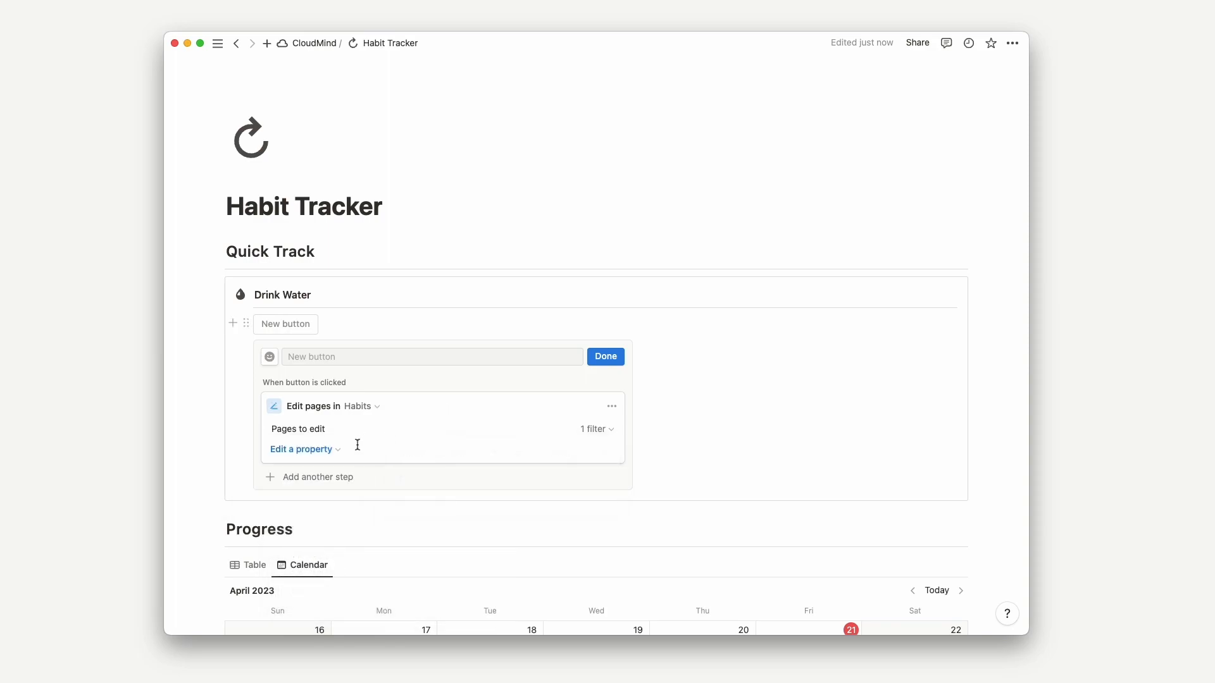
- Make the button's action set the Drink Water property to Checked
click(332, 450)
click(291, 515)
click(446, 453)
click(466, 506)
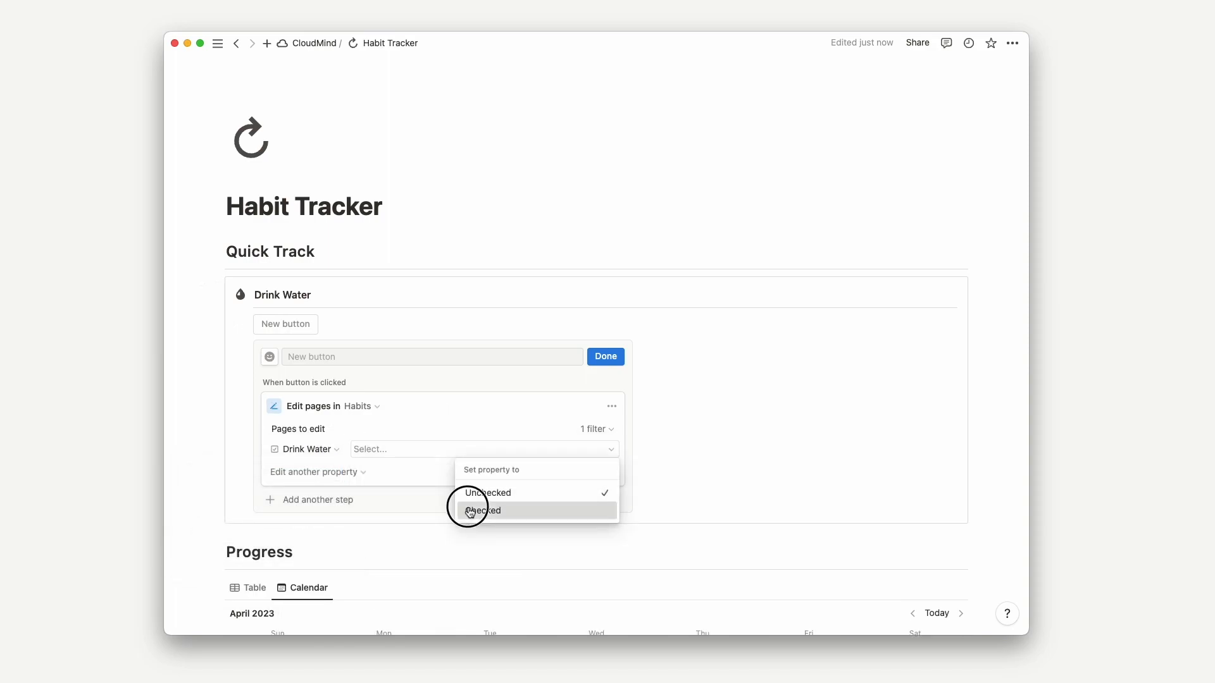
- Name the button Complete, give it a checkmark icon and save its configuration
click(308, 358)
text(Complete)
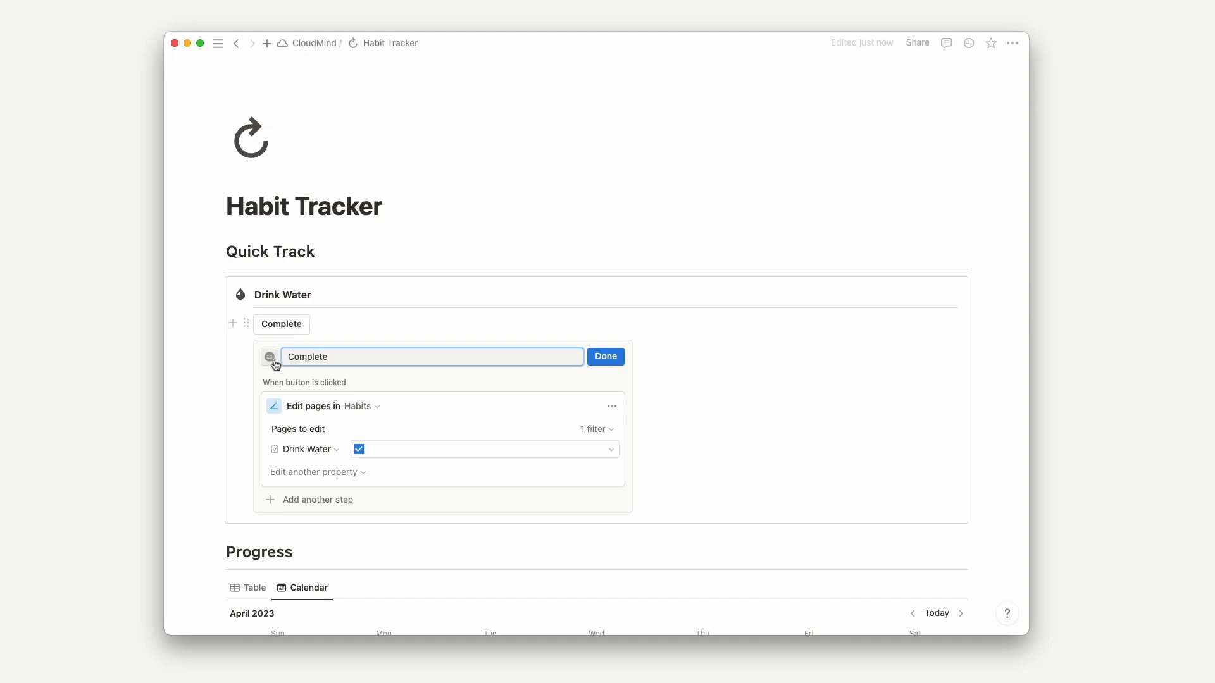
click(270, 356)
click(351, 457)
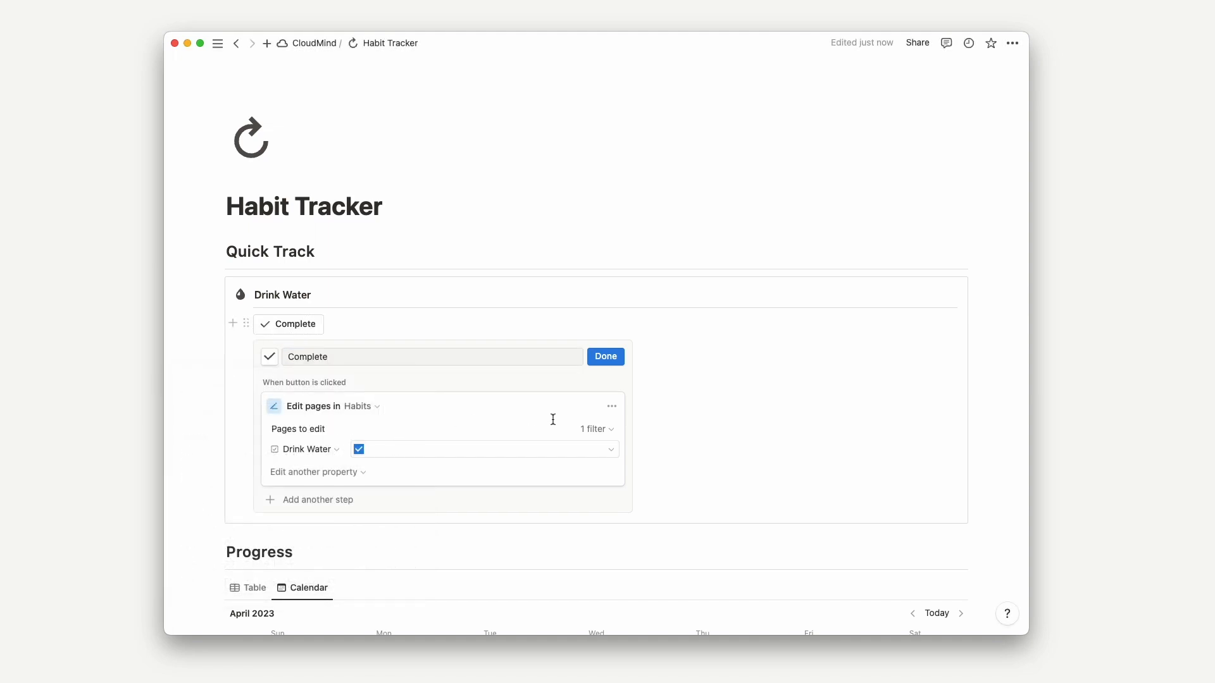
click(606, 358)
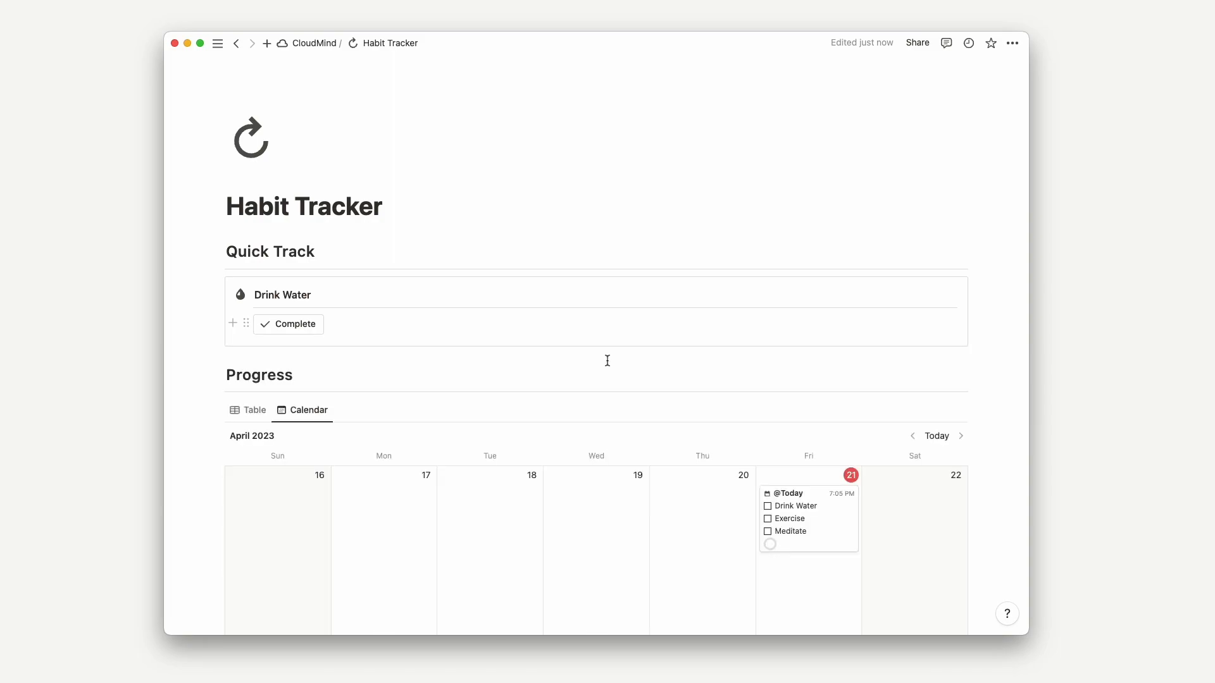
- Duplicate the Drink Water callout twice and arrange the three callouts side by side in columns
click(209, 288)
key(super+d)
key(super+d)
drag(213, 366, 930, 299)
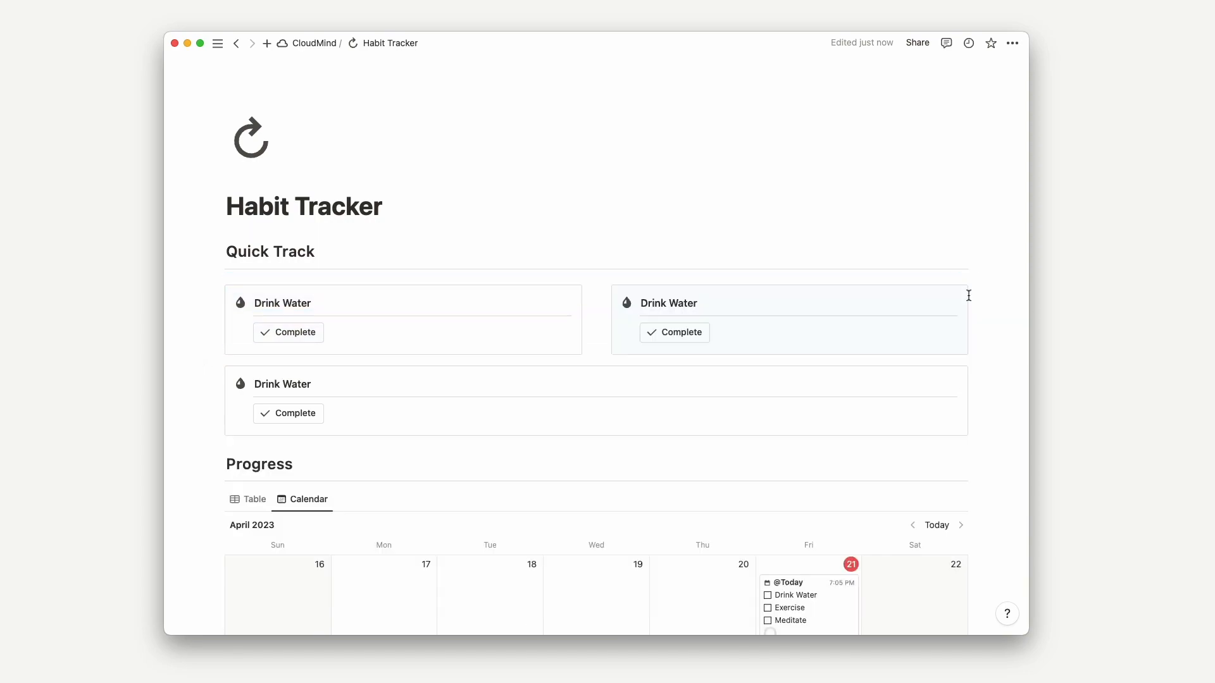
drag(211, 374, 984, 319)
- Retitle the middle callout Exercise and change its icon to a dumbbell
triple_click(556, 314)
text(Exercise)
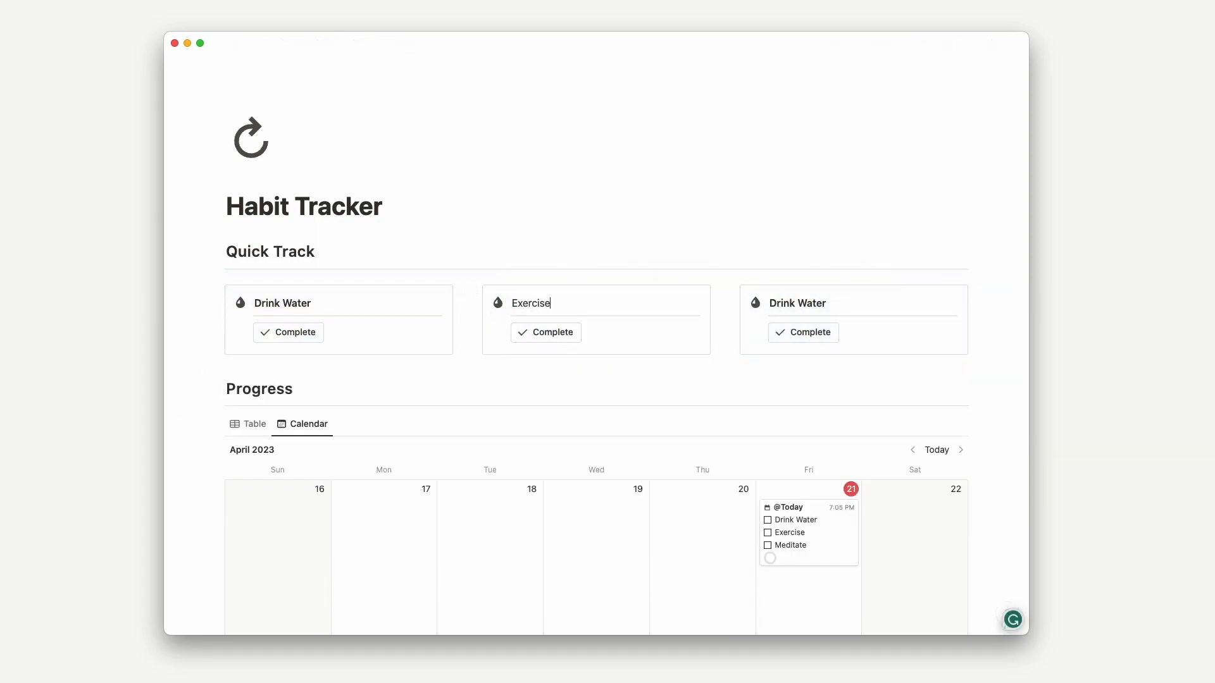
click(498, 302)
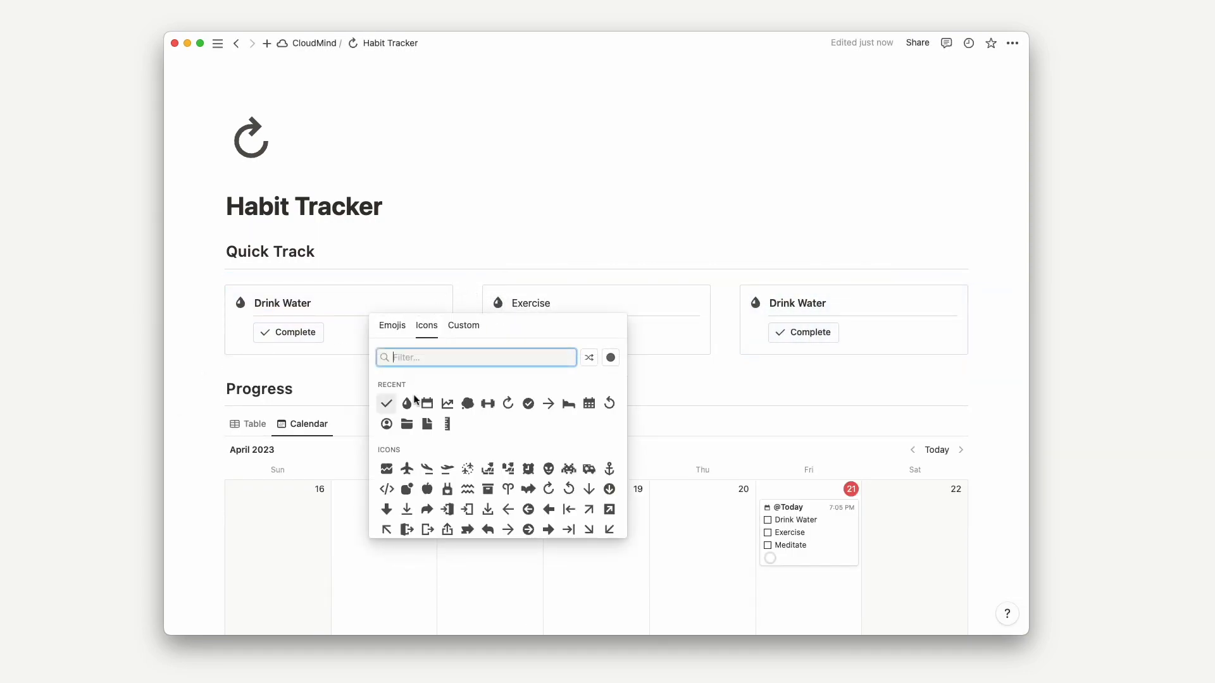
click(491, 401)
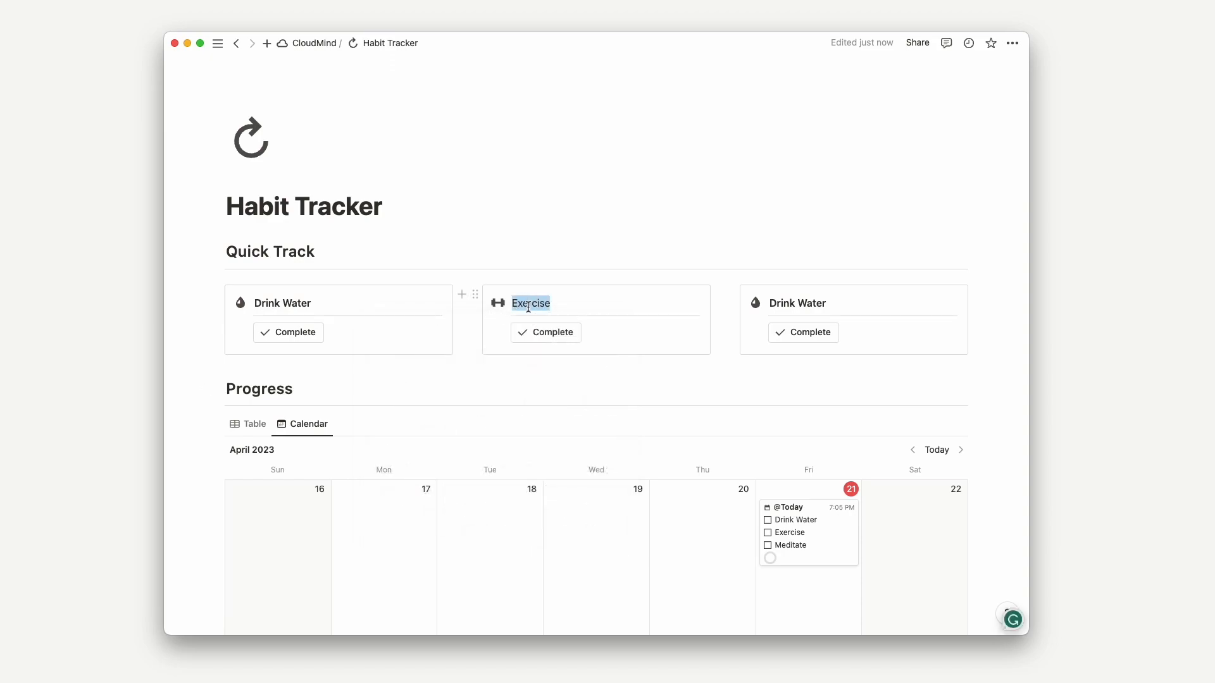
- Retitle the third callout Meditate in bold and give it the same icon as the Meditate property
triple_click(785, 303)
text(Meditate)
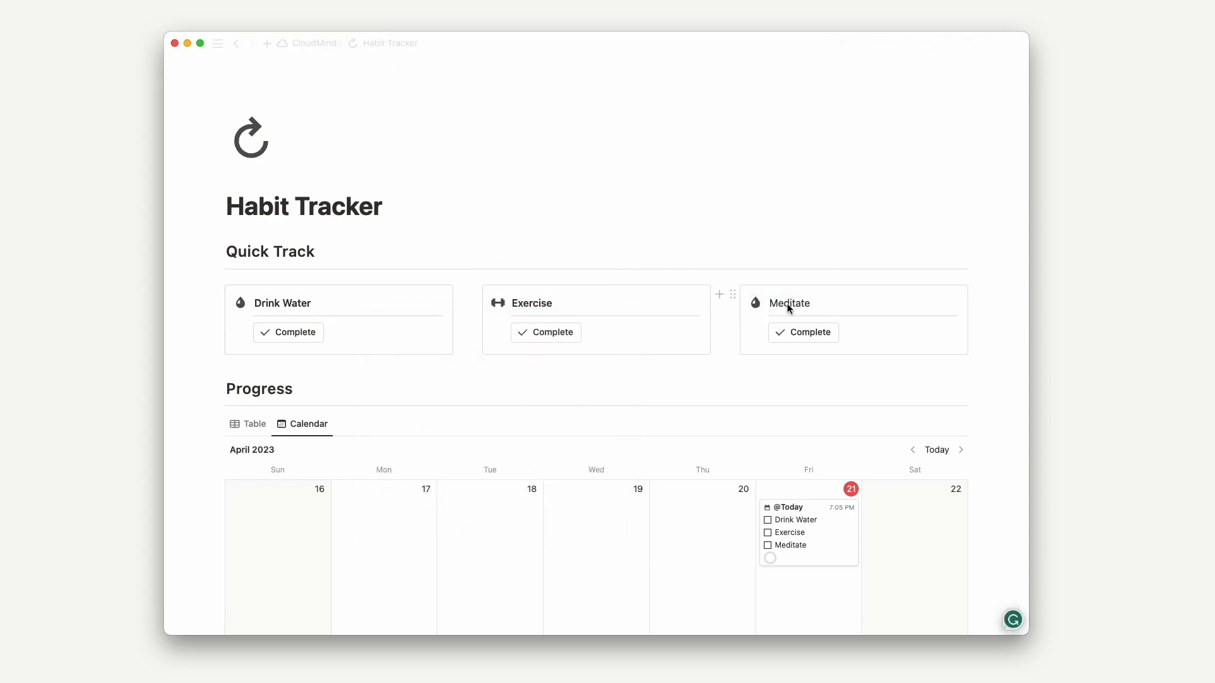
double_click(787, 303)
click(755, 302)
click(740, 402)
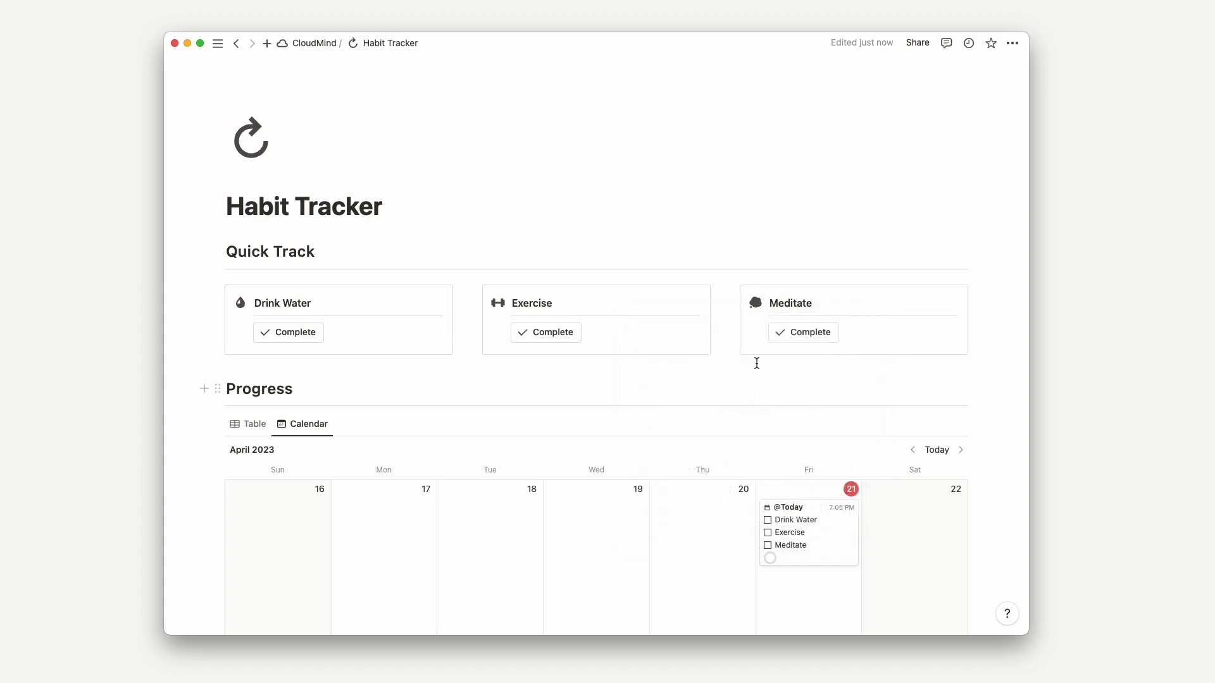
- Change the Exercise callout's Complete button to set the Exercise property to Checked, and save it
click(591, 332)
click(485, 453)
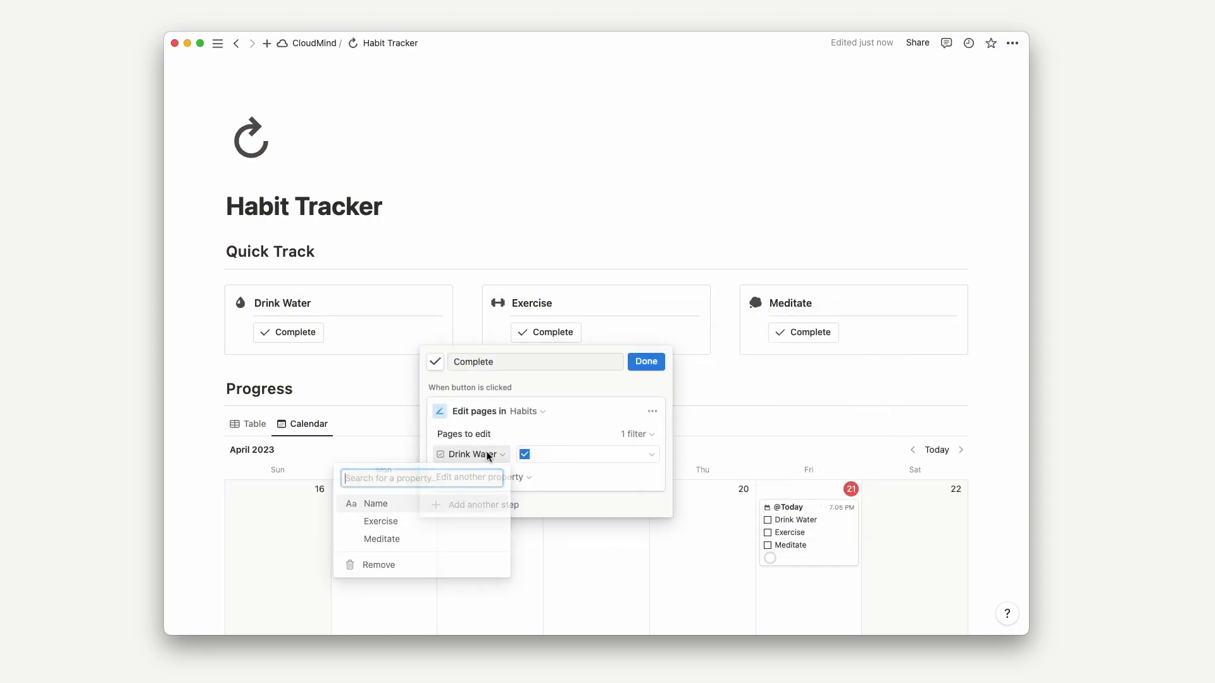
click(447, 522)
click(557, 454)
click(531, 515)
click(646, 363)
- Change the Meditate callout's Complete button to set the Meditate property to Checked, and save it
click(848, 333)
click(748, 454)
click(681, 539)
click(808, 454)
click(794, 520)
click(903, 362)
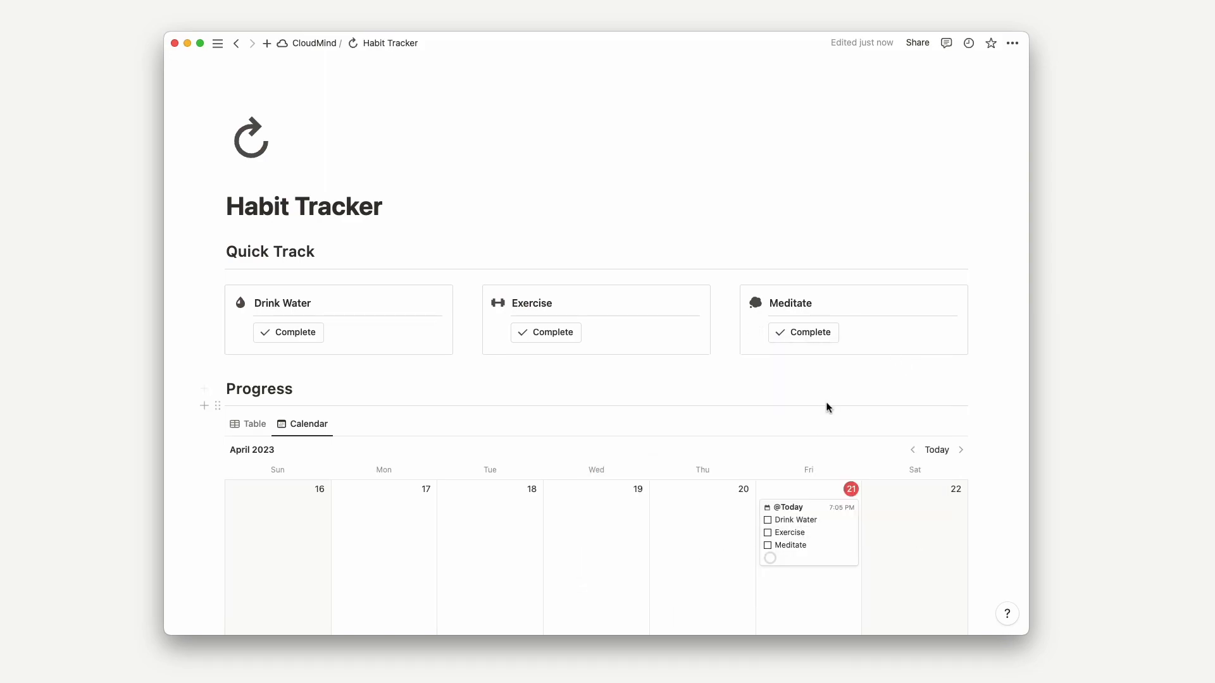
- Mark Meditate, Exercise and Drink Water as done for today using their Complete buttons
scroll(829, 407, down, 1)
click(804, 312)
click(557, 312)
click(306, 309)
scroll(493, 382, down, 3)
scroll(542, 278, up, 4)
scroll(435, 272, down, 3)
click(820, 408)
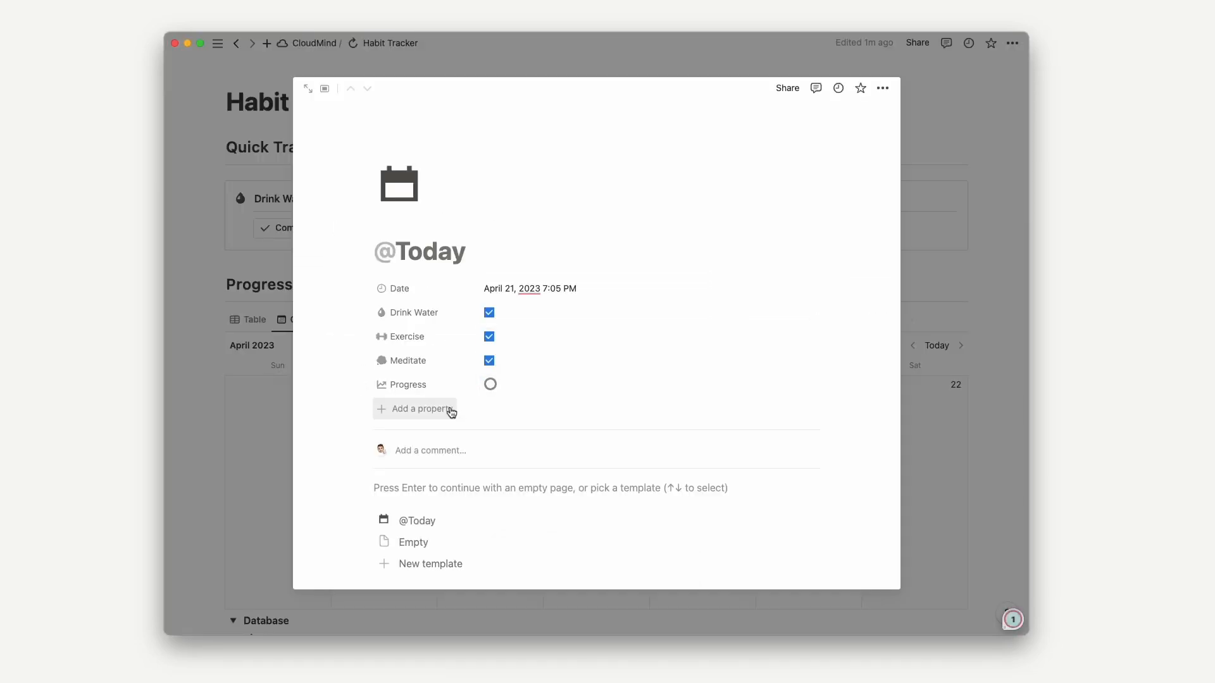
click(432, 406)
click(427, 300)
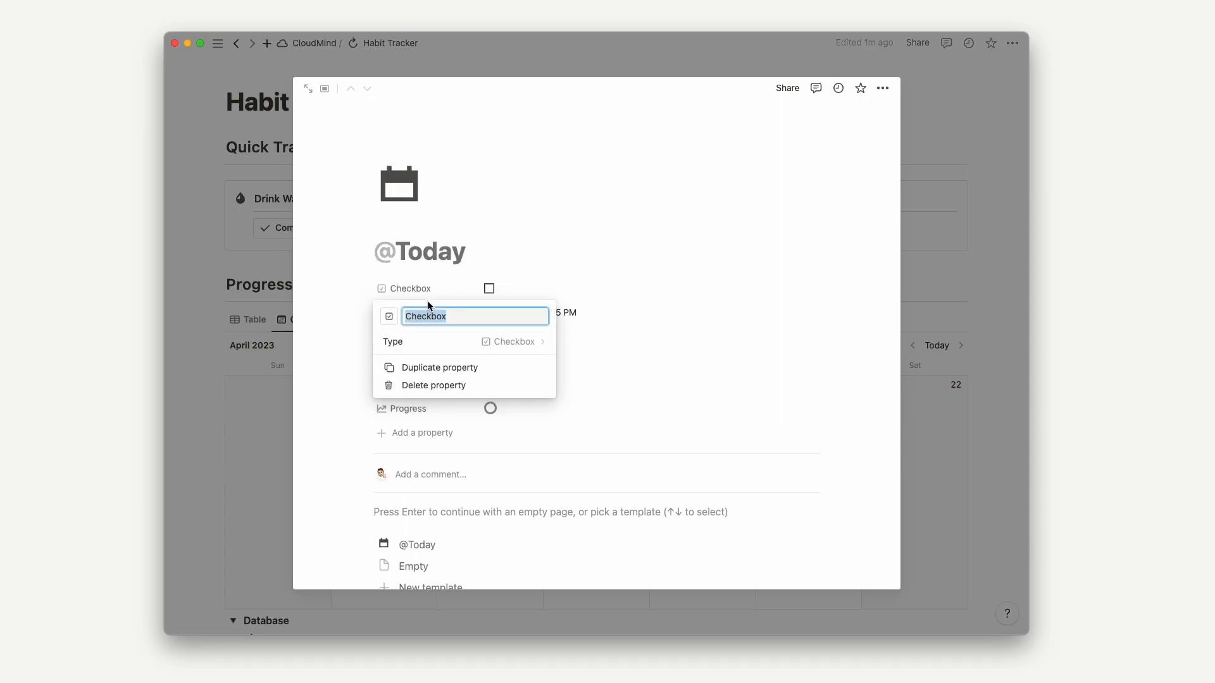
text(Get 8 hours of sleep)
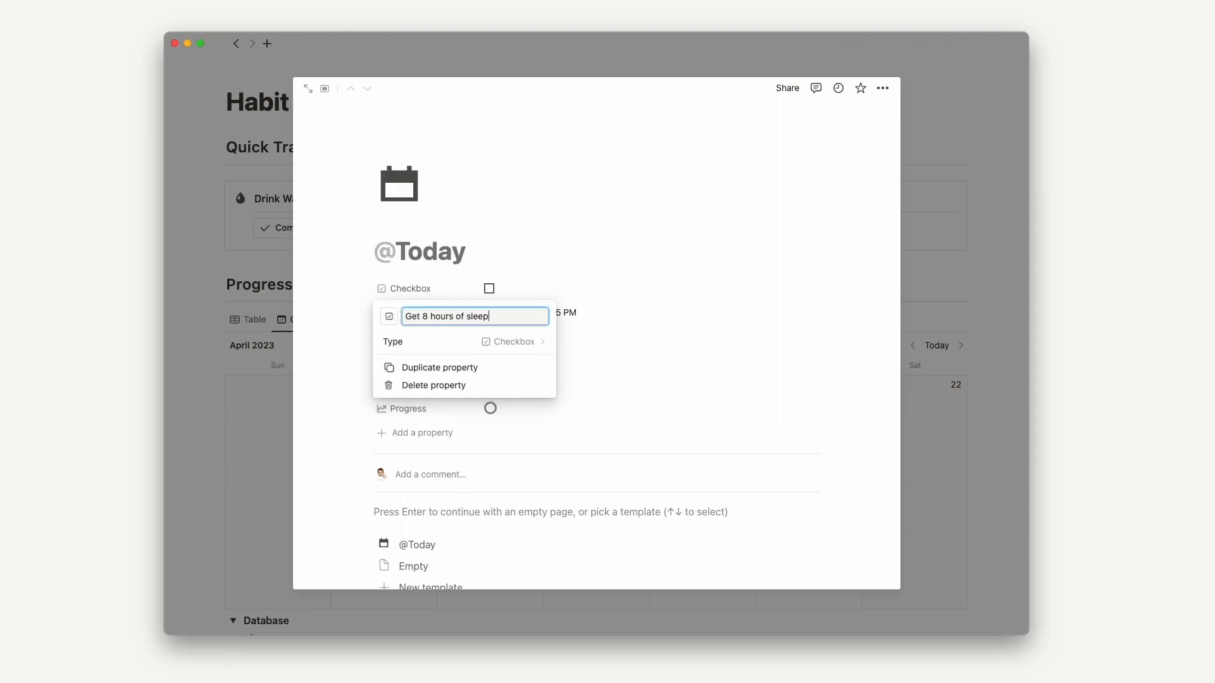
click(389, 316)
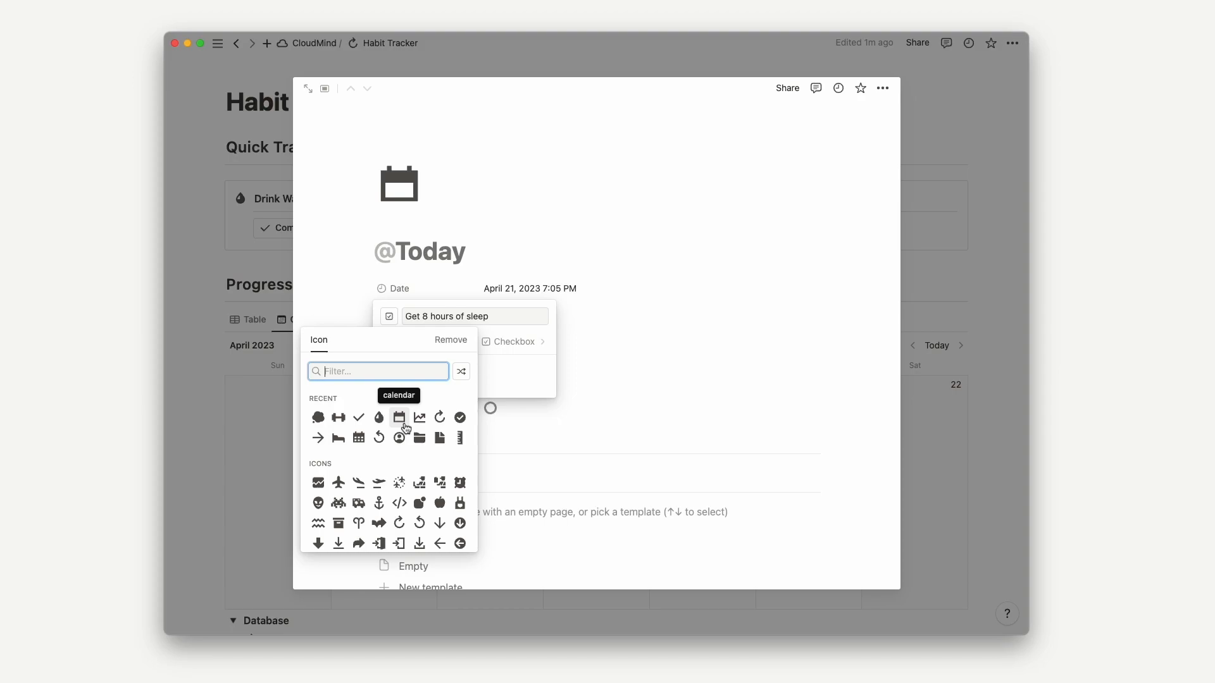
click(338, 438)
click(639, 317)
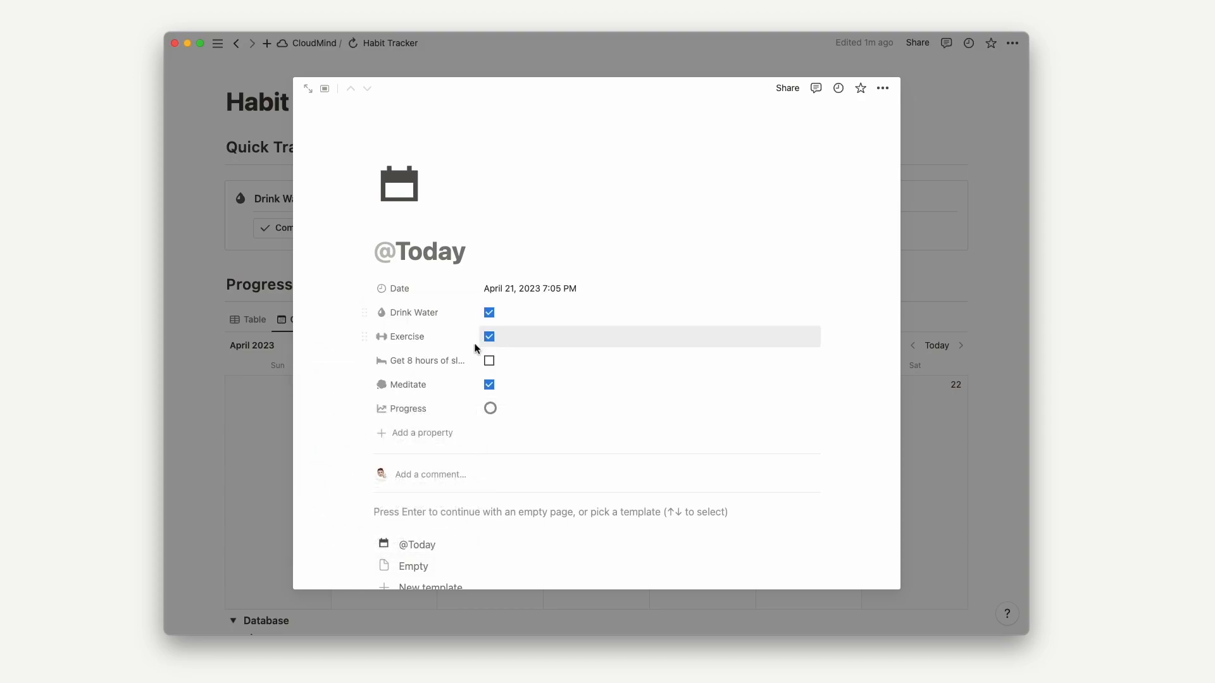
- Append + toNumber(prop("Get 8 hours of sleep")) to the Progress formula and set its ring to divide by 4
click(408, 409)
click(421, 450)
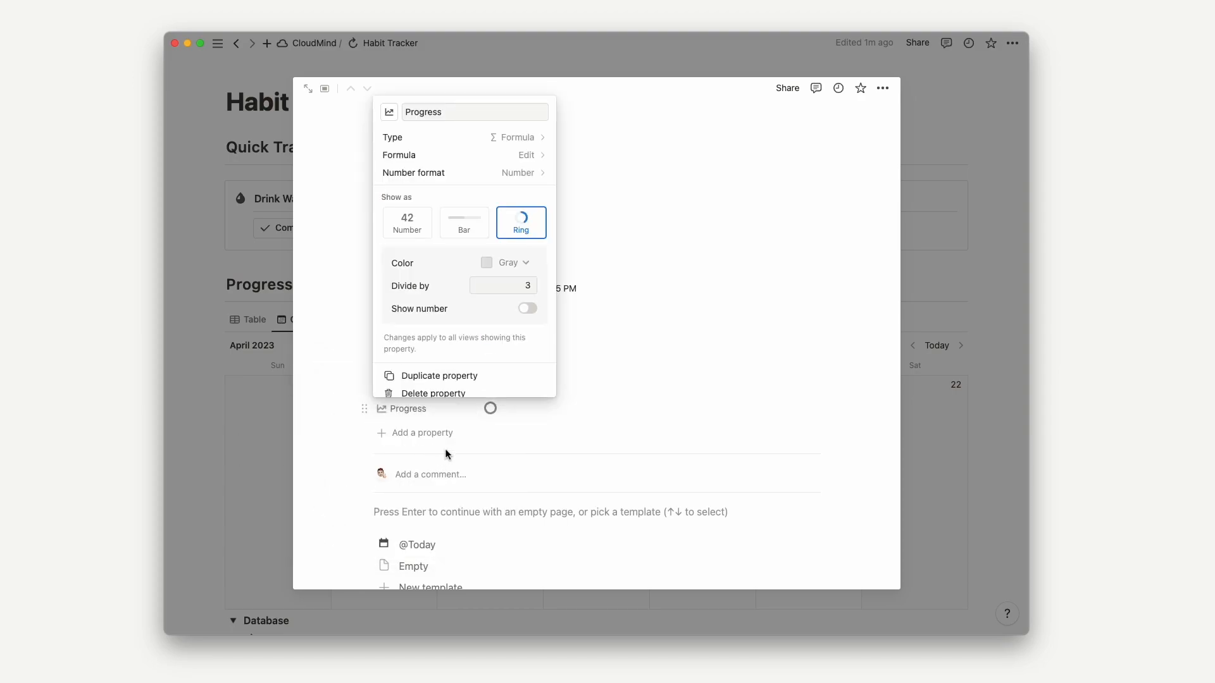
click(494, 156)
text(+ toNumber(prop("Get 8 hours of sleep"))
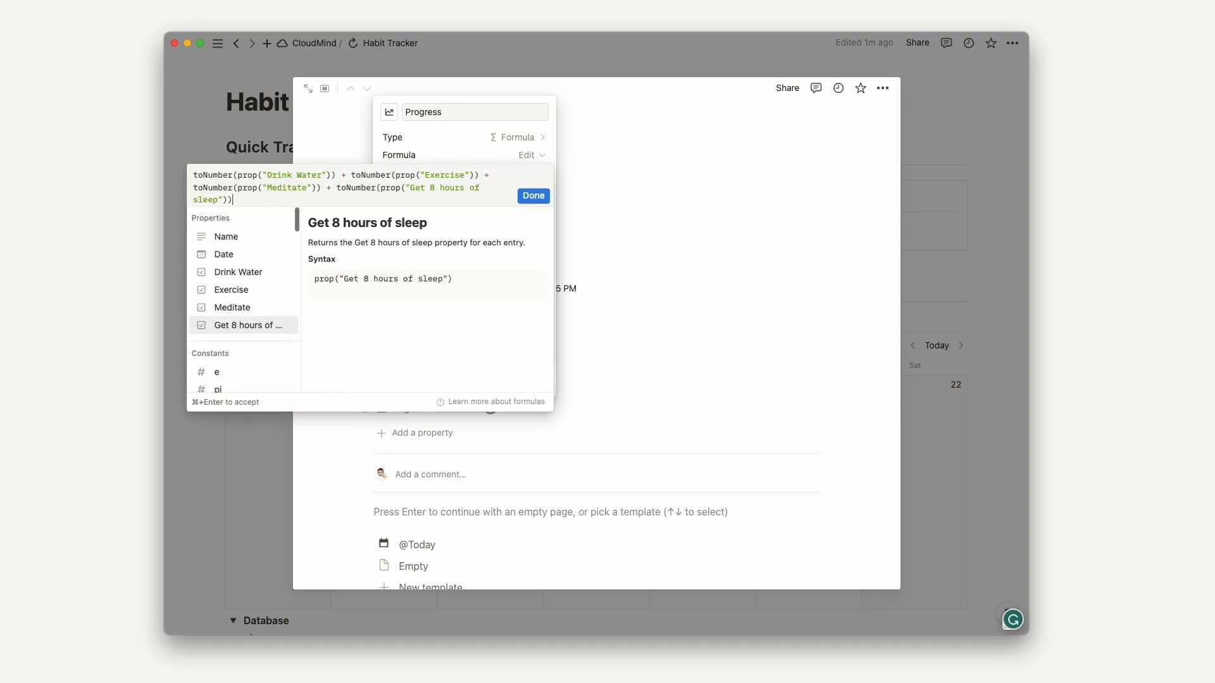
key(super+Return)
text(4)
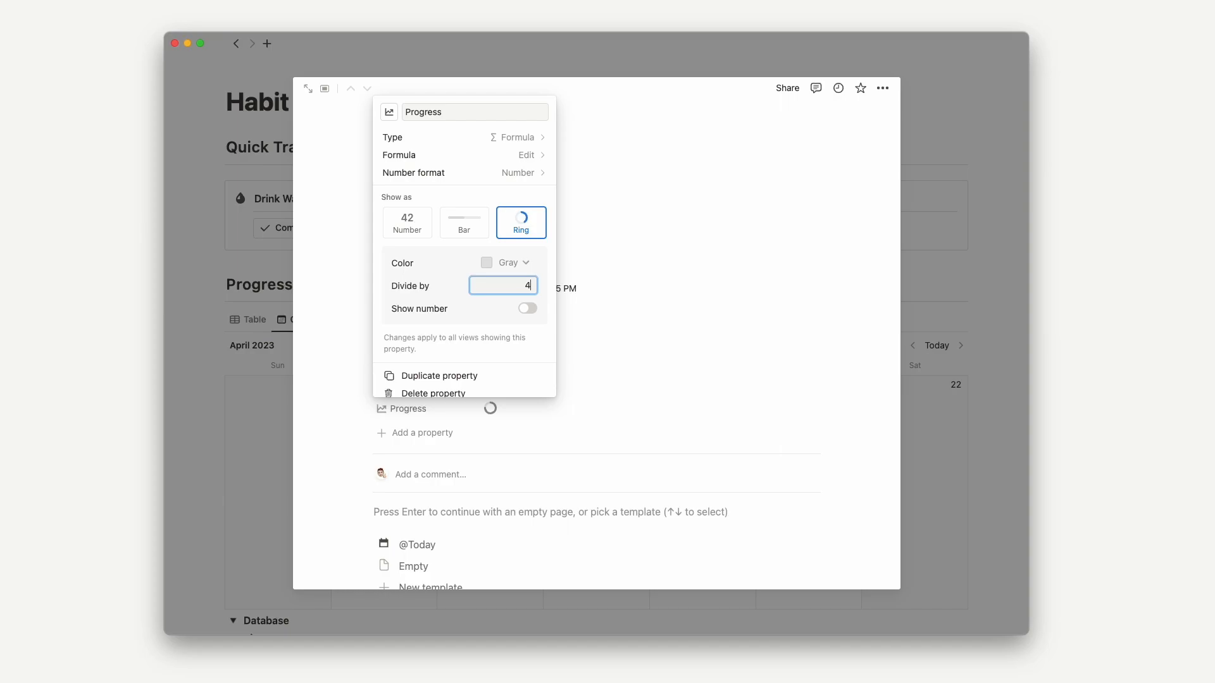
click(632, 312)
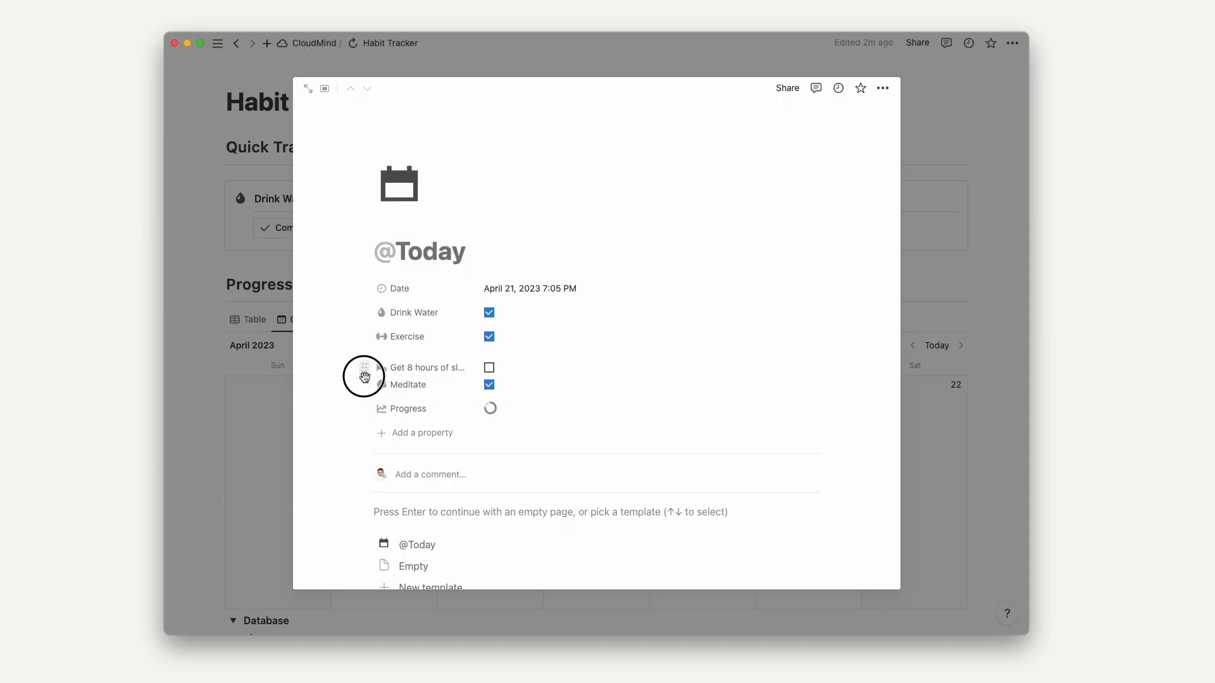
click(247, 320)
click(247, 319)
mouse_move(557, 352)
mouse_down()
mouse_move(523, 347)
mouse_move(534, 347)
mouse_up()
click(294, 322)
drag(294, 324, 251, 326)
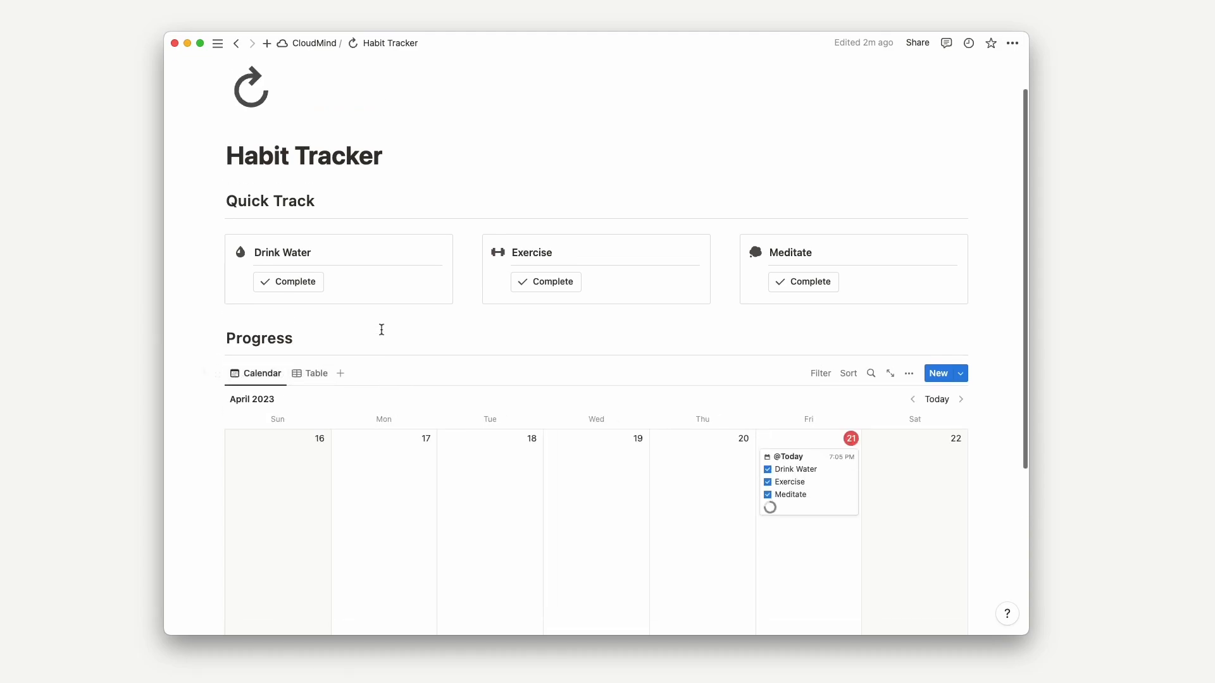
- Copy the Meditate callout into a fourth column, retitle the copy Sleep and give it a bed icon
drag(729, 247, 976, 265)
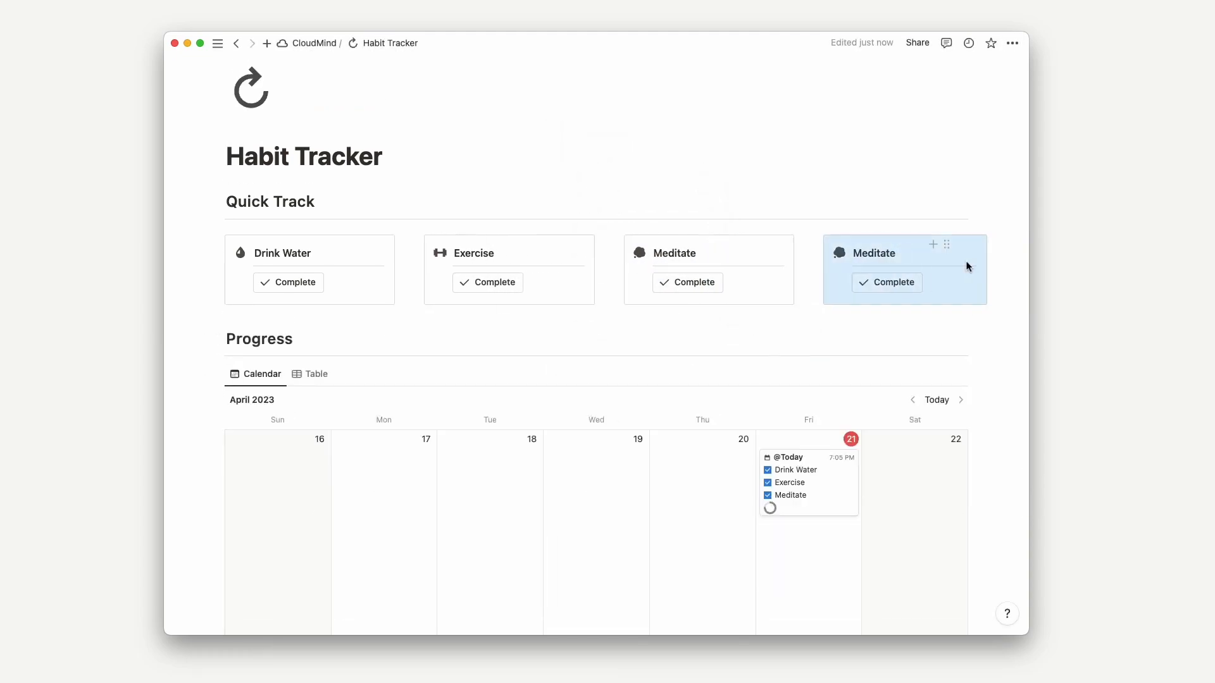
double_click(848, 251)
text(Seep)
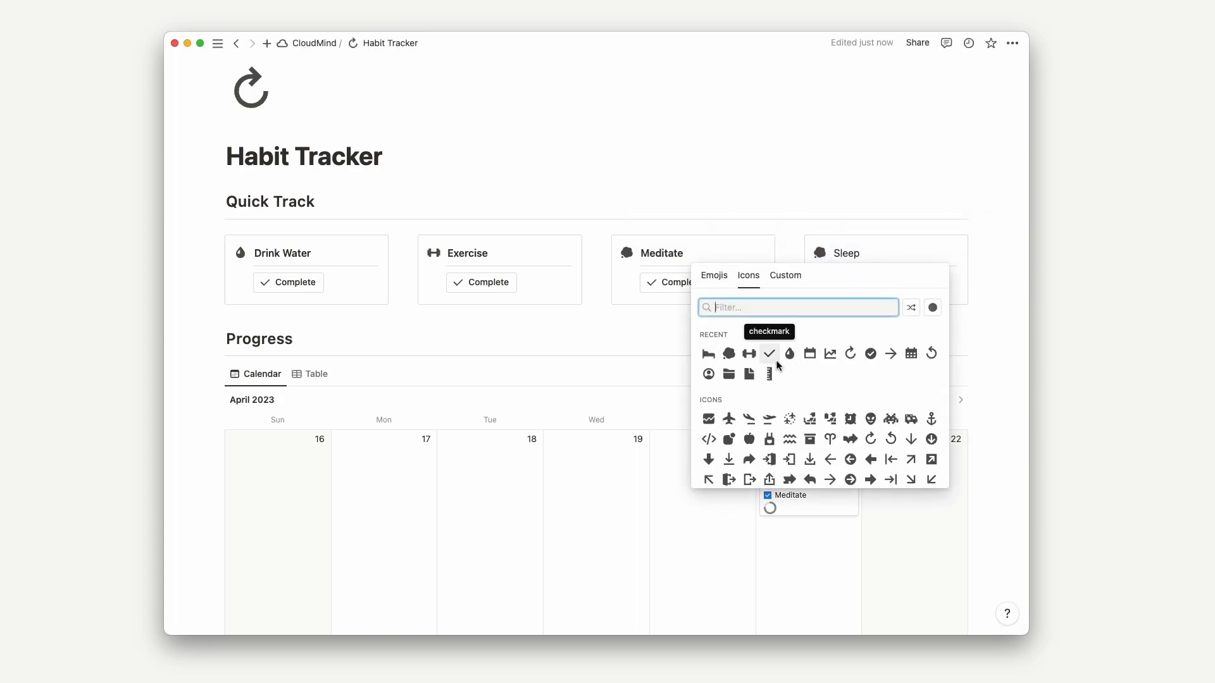
click(708, 353)
- Change the Sleep callout's Complete button to set Get 8 hours of sleep to Checked, and save it
click(914, 283)
click(790, 404)
click(715, 507)
click(899, 404)
click(879, 464)
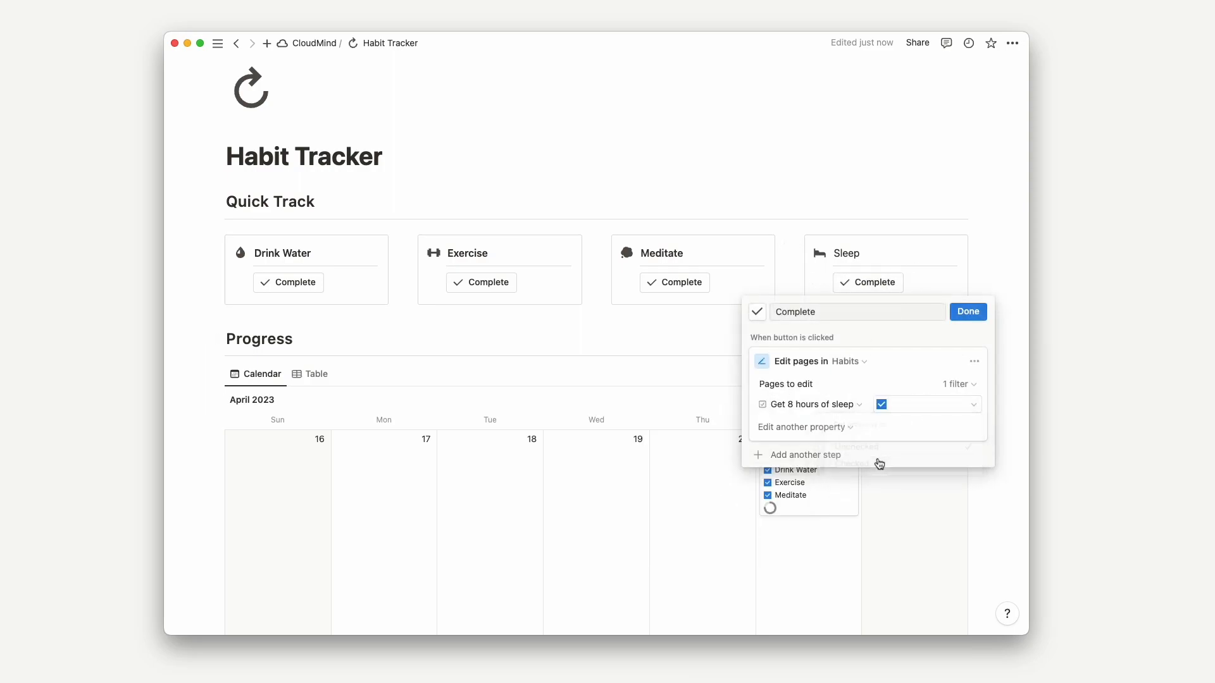
click(966, 313)
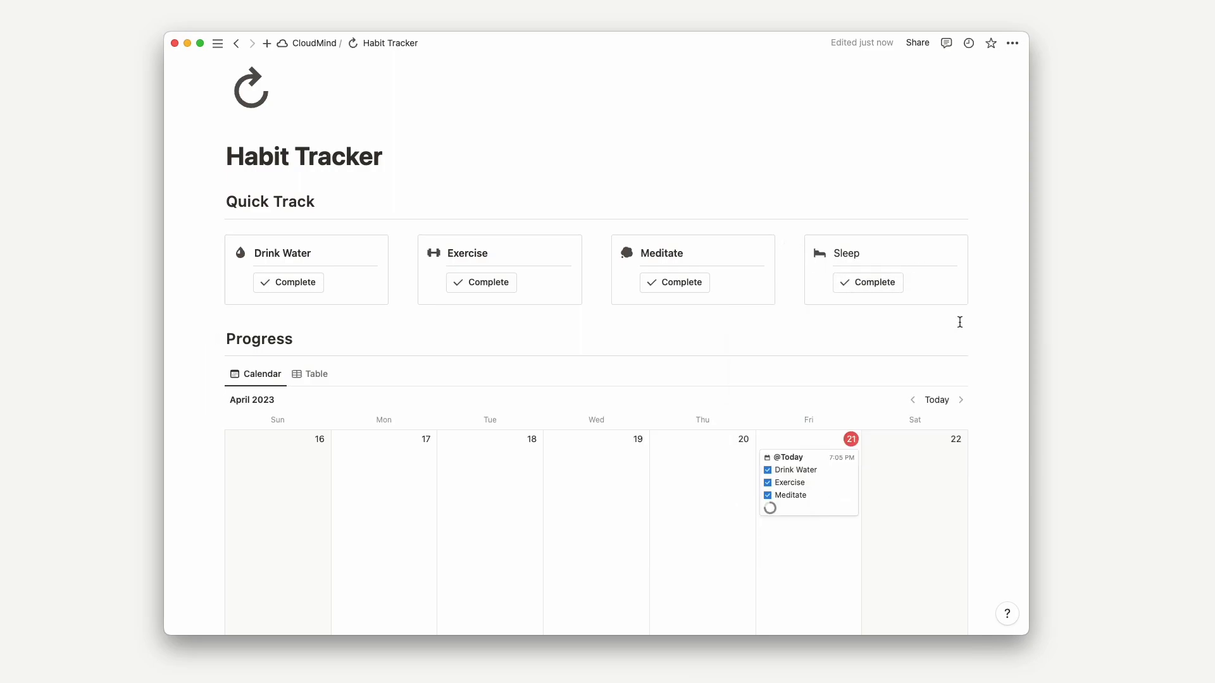
scroll(959, 322, up, 2)
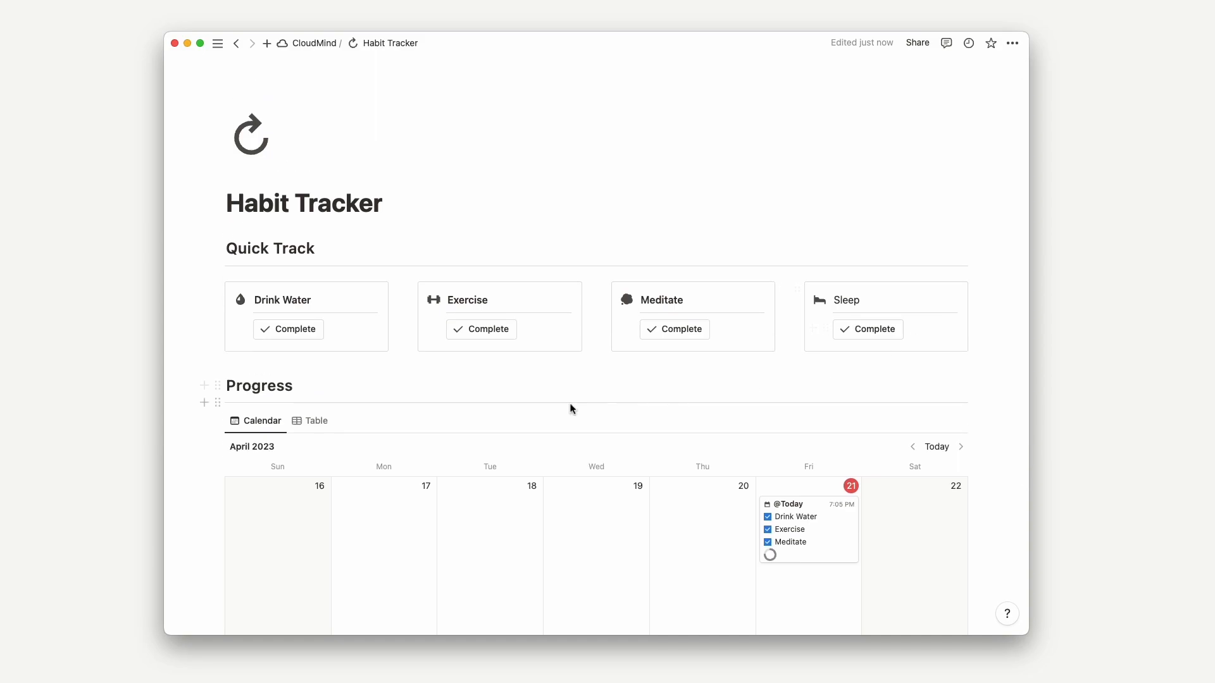